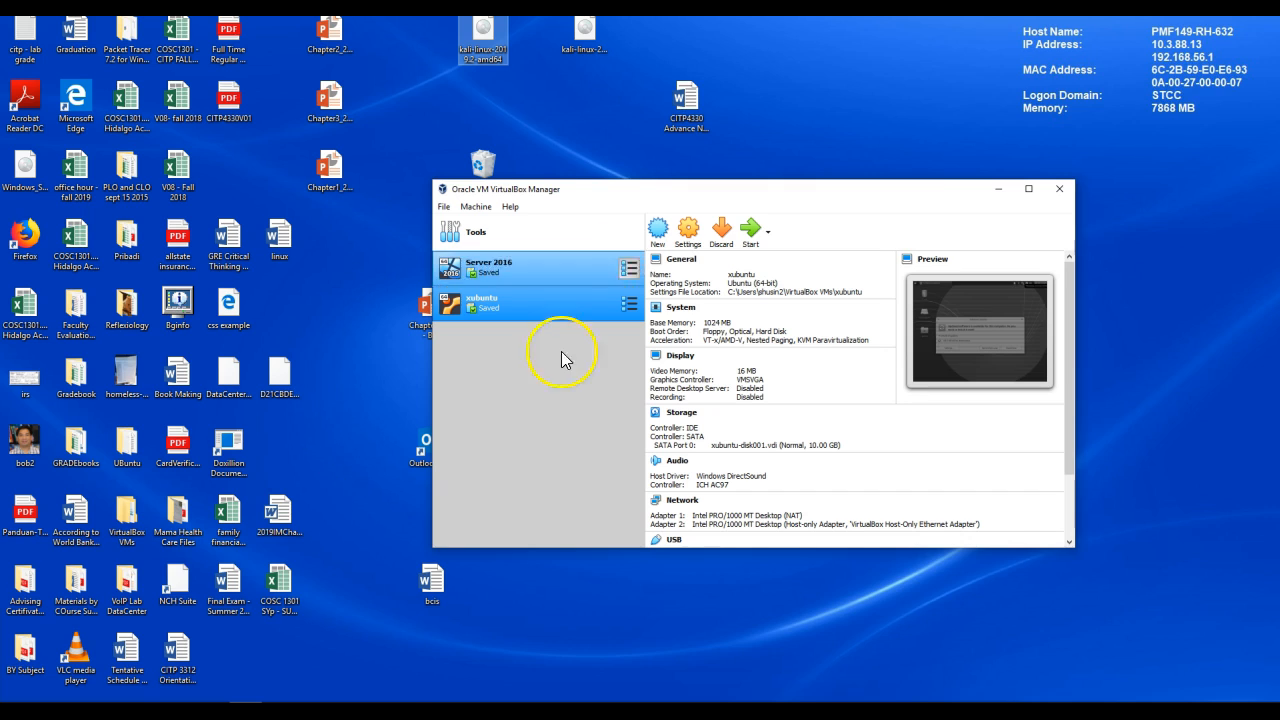
# Step: Start a new virtual machine named "Kali LInux" with type Linux and version Linux 2.6 / 3.x / 4.x (64-bit)
pyautogui.click(659, 232)
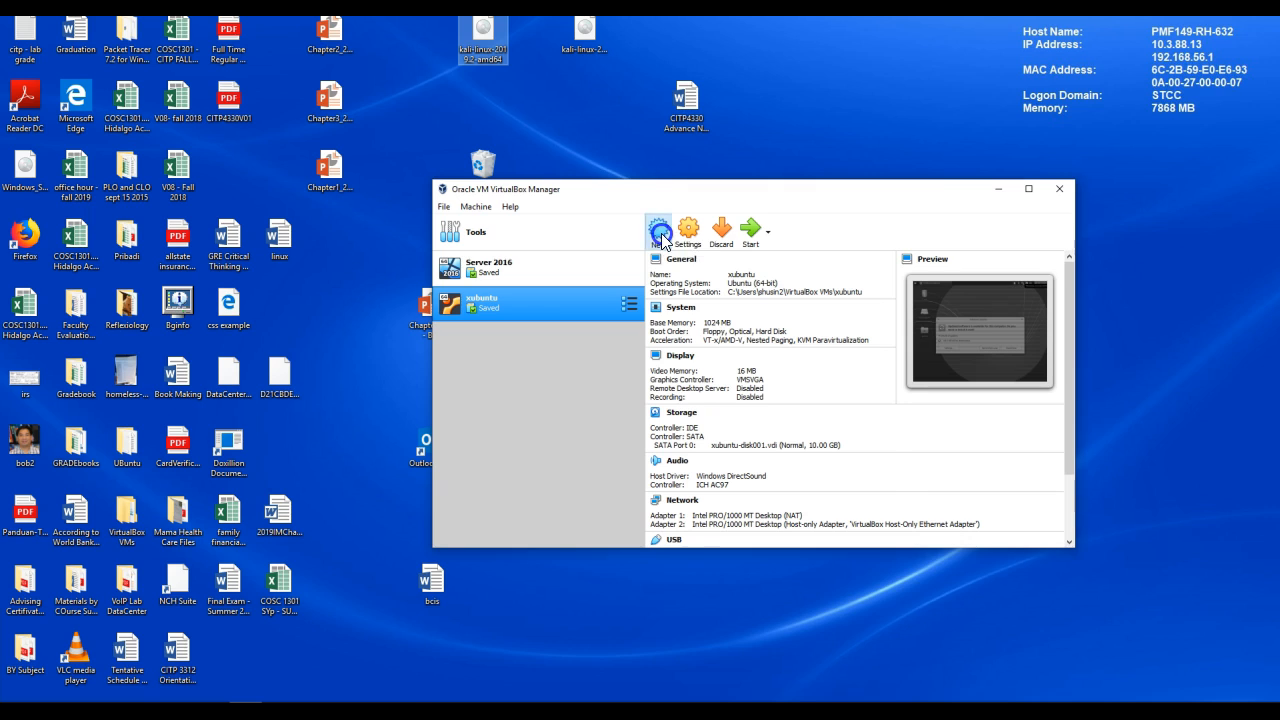
pyautogui.click(713, 377)
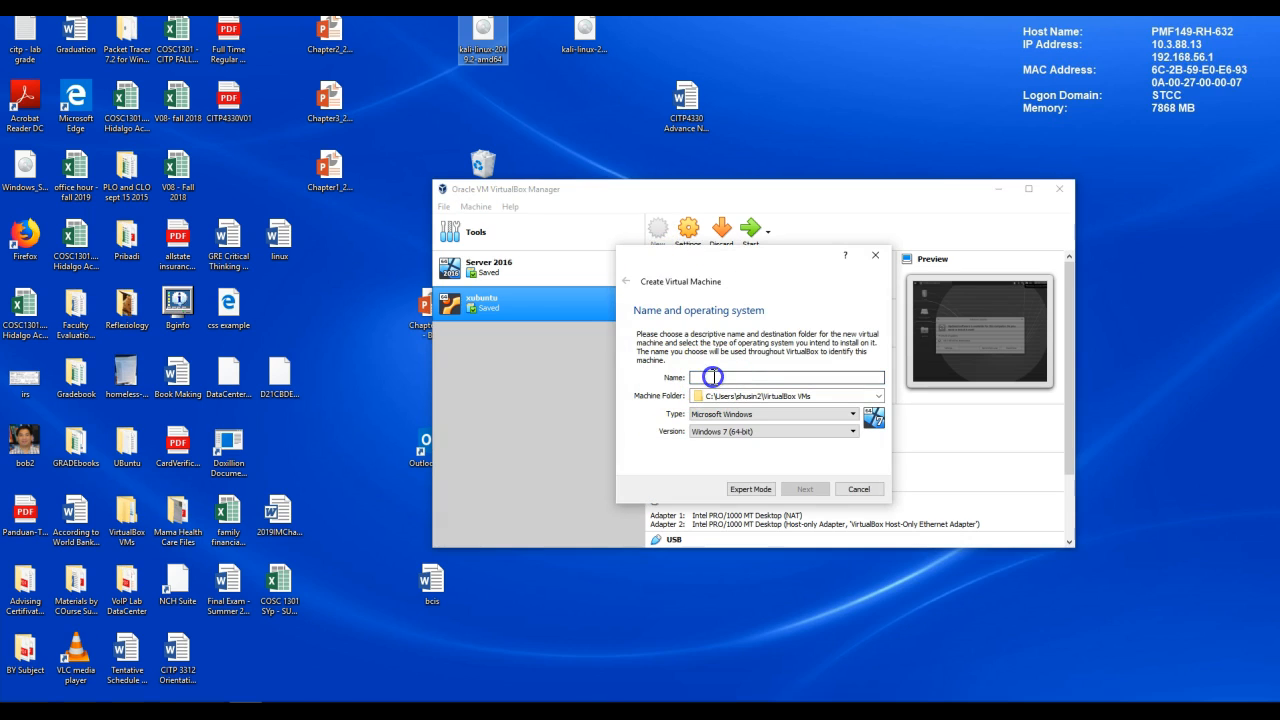
pyautogui.write('Kali')
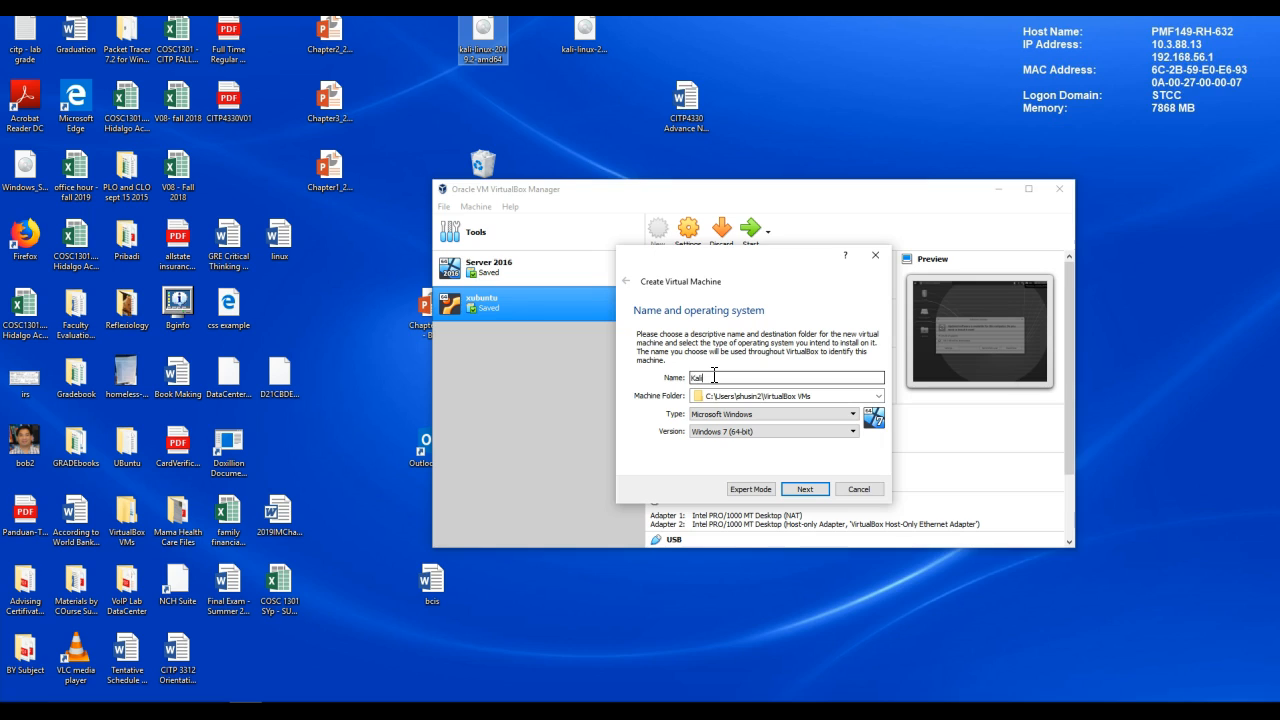
pyautogui.write(' Linux')
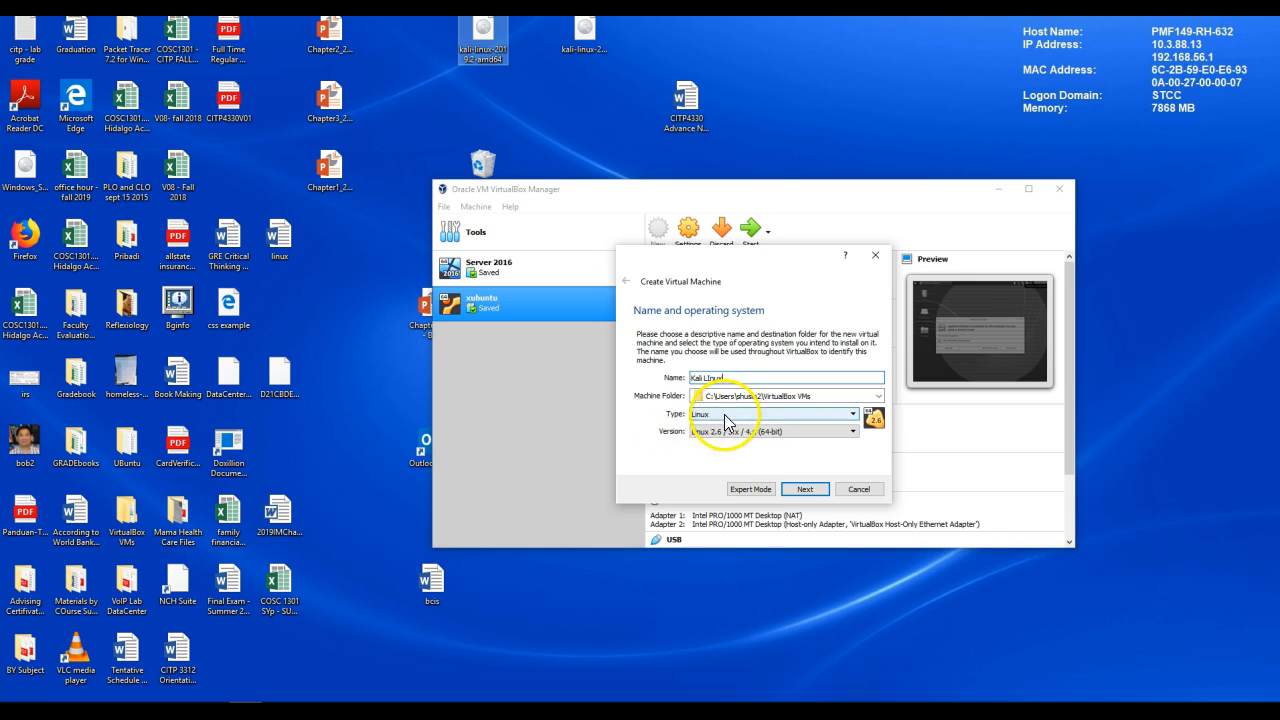
pyautogui.click(806, 489)
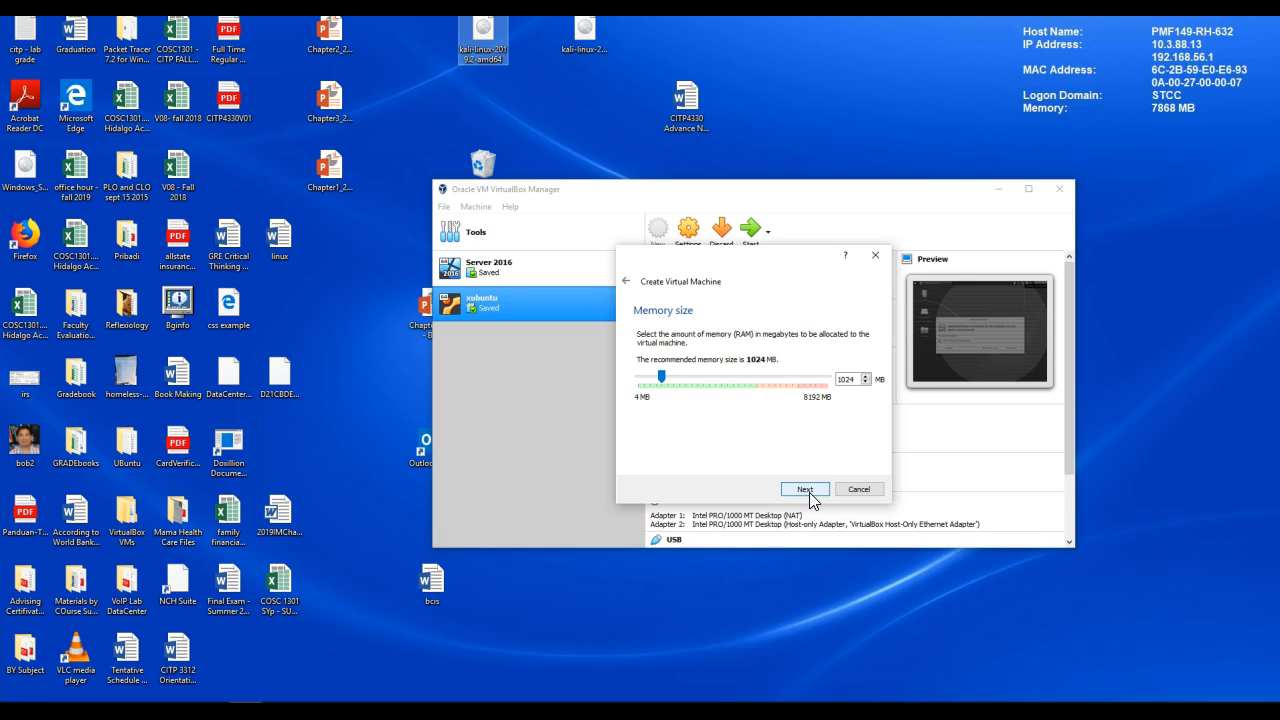
# Step: Raise the new virtual machine's memory allocation above the recommended size and continue to the hard disk setup
pyautogui.click(845, 380)
pyautogui.press('Delete')
pyautogui.press('Delete')
pyautogui.write('20')
pyautogui.click(806, 489)
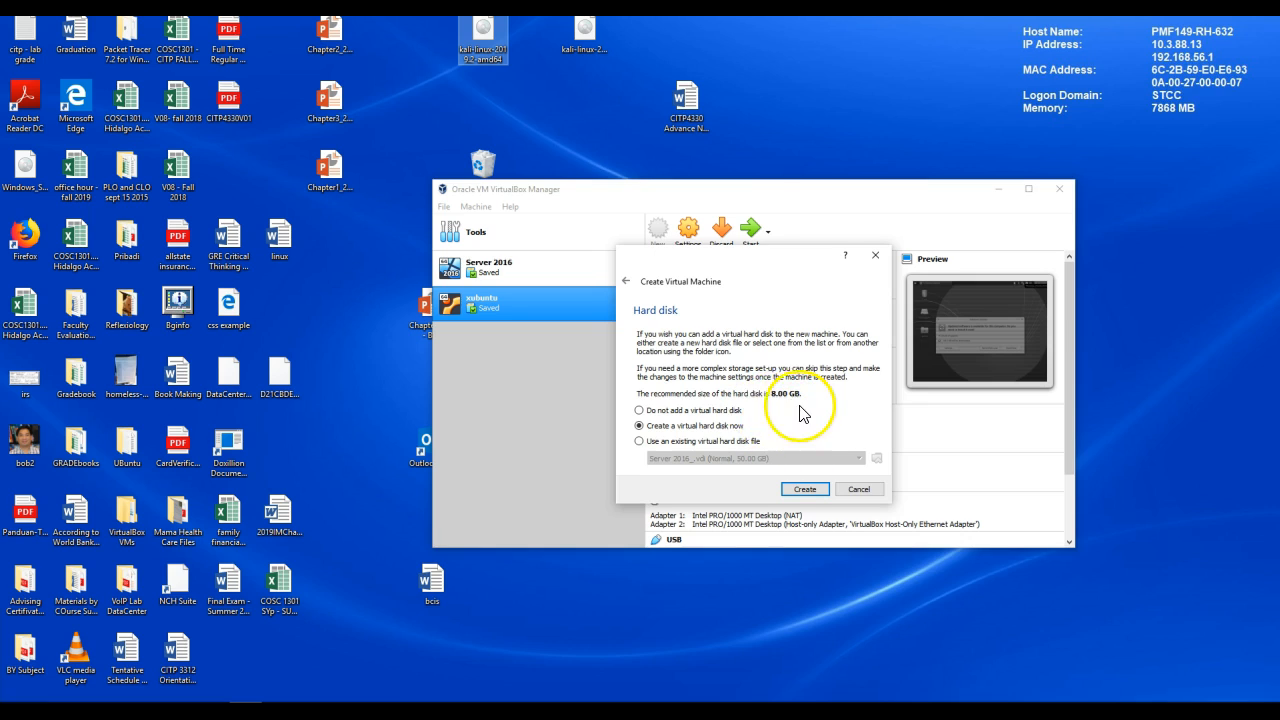
# Step: Create a new virtual hard disk as a VDI (VirtualBox Disk Image) with dynamically allocated storage
pyautogui.click(803, 489)
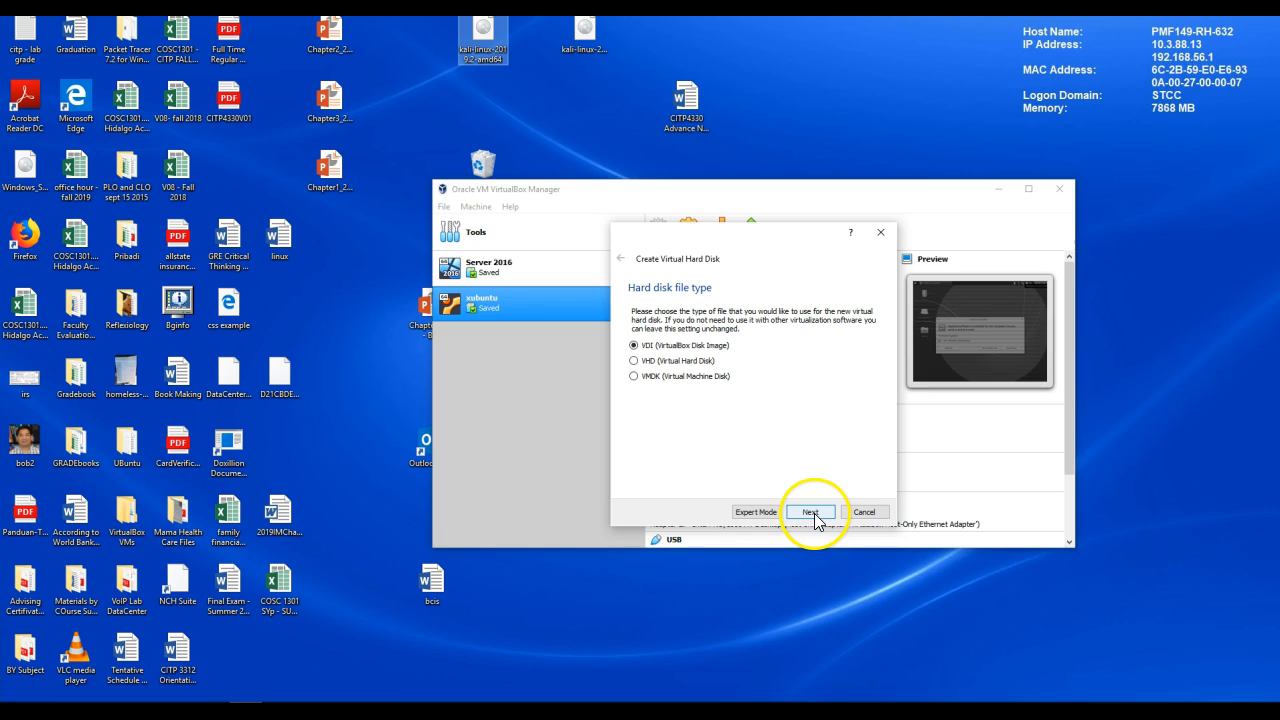
pyautogui.click(812, 513)
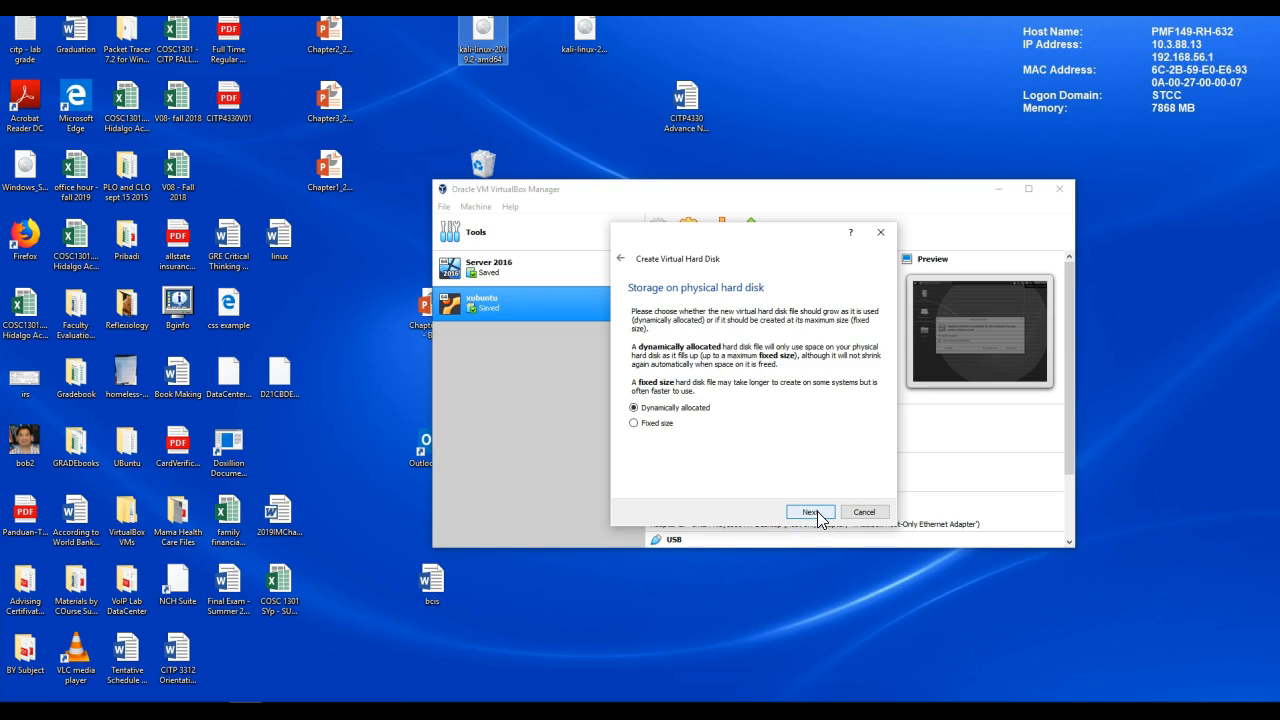
pyautogui.click(811, 511)
pyautogui.click(813, 512)
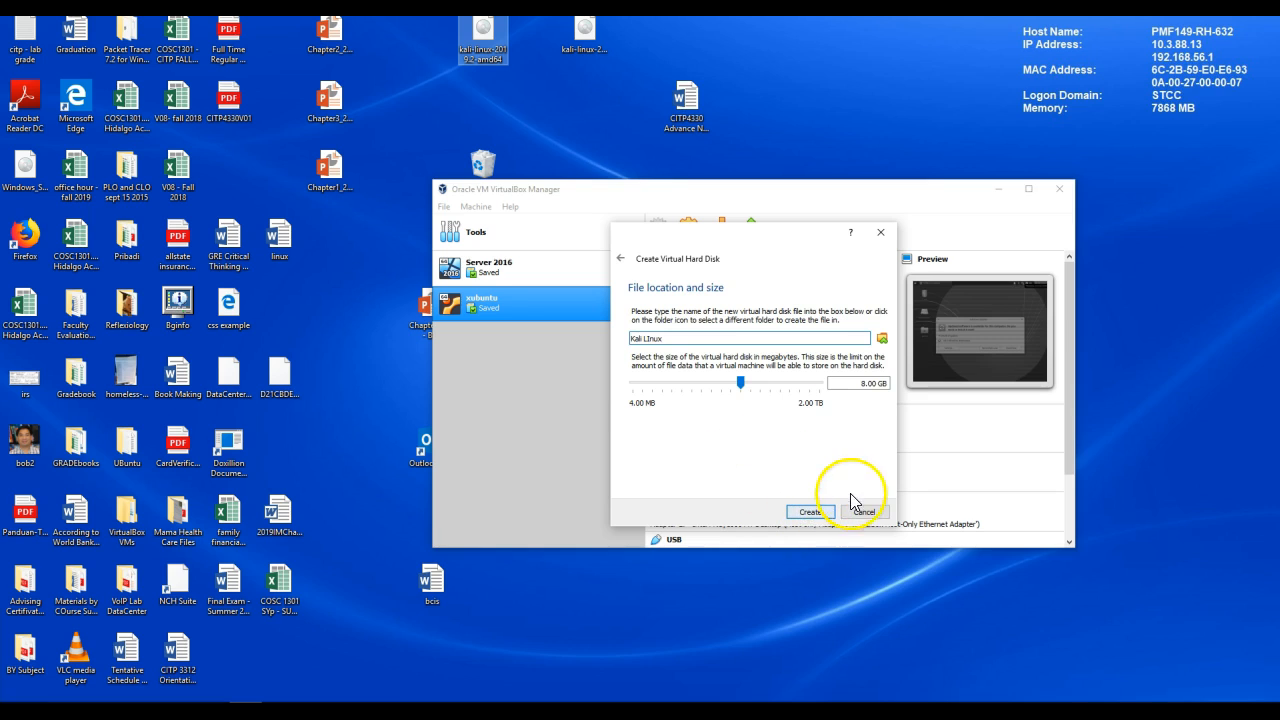
# Step: Set the virtual hard disk size to 20 GB and finish creating the virtual machine
pyautogui.click(862, 384)
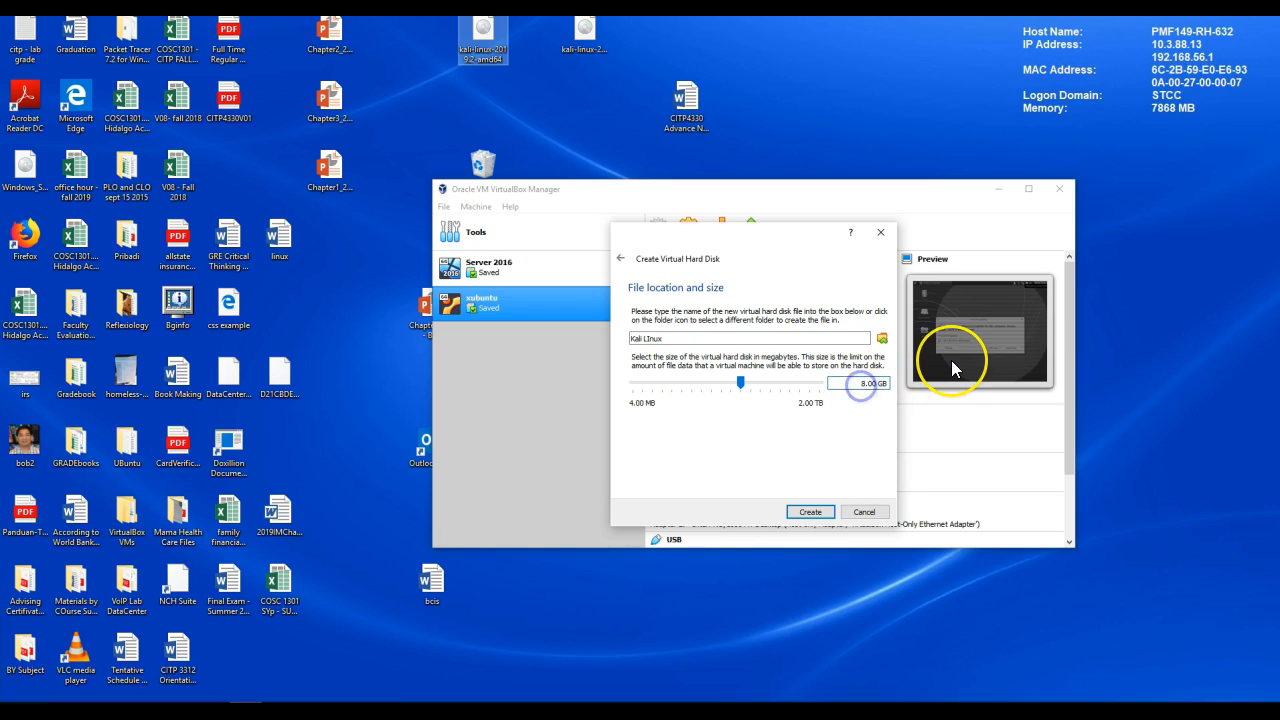
pyautogui.press('Delete')
pyautogui.press('Delete')
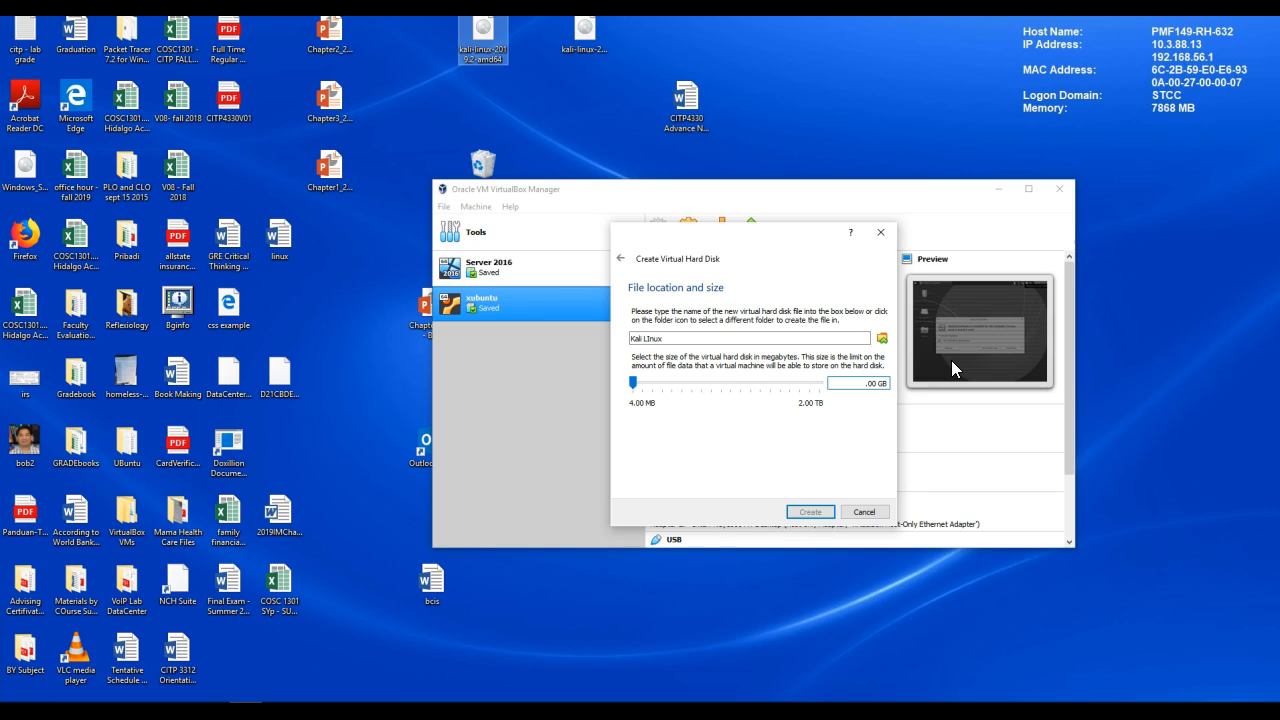
pyautogui.write('20')
pyautogui.click(814, 514)
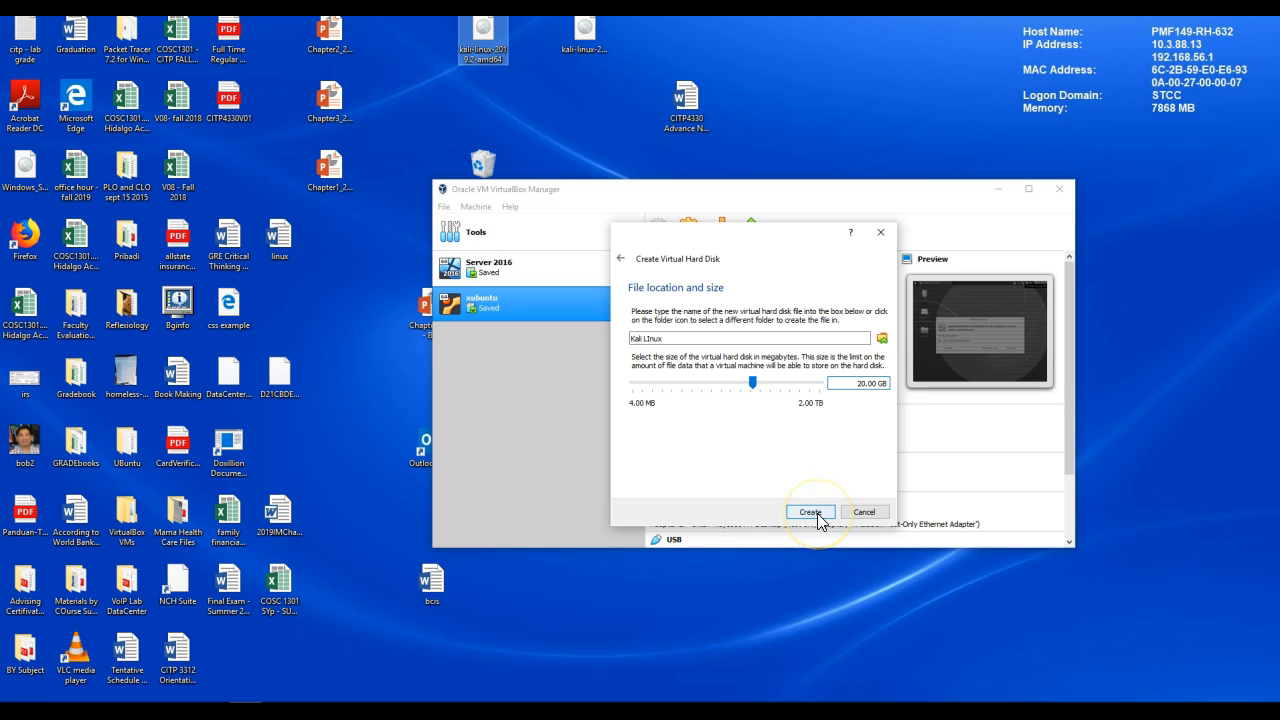
pyautogui.click(816, 514)
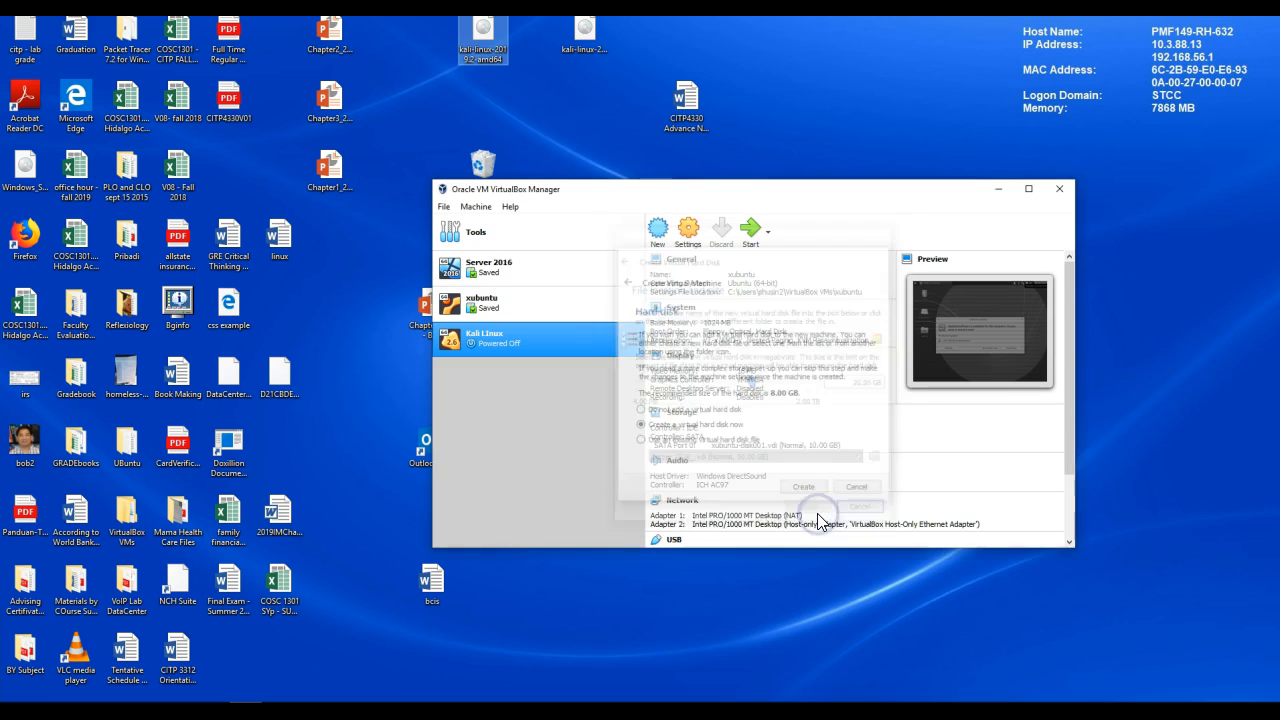
# Step: Review the network and storage settings of the Kali LInux virtual machine
pyautogui.click(690, 242)
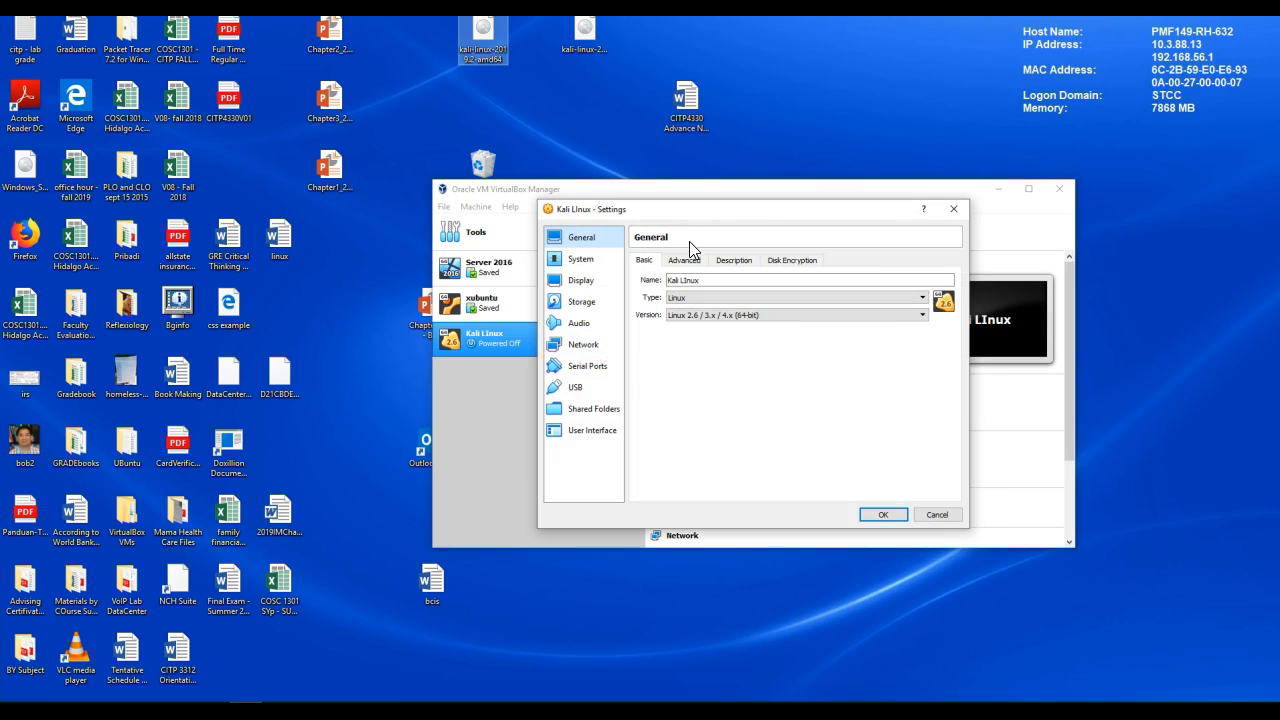
pyautogui.click(585, 346)
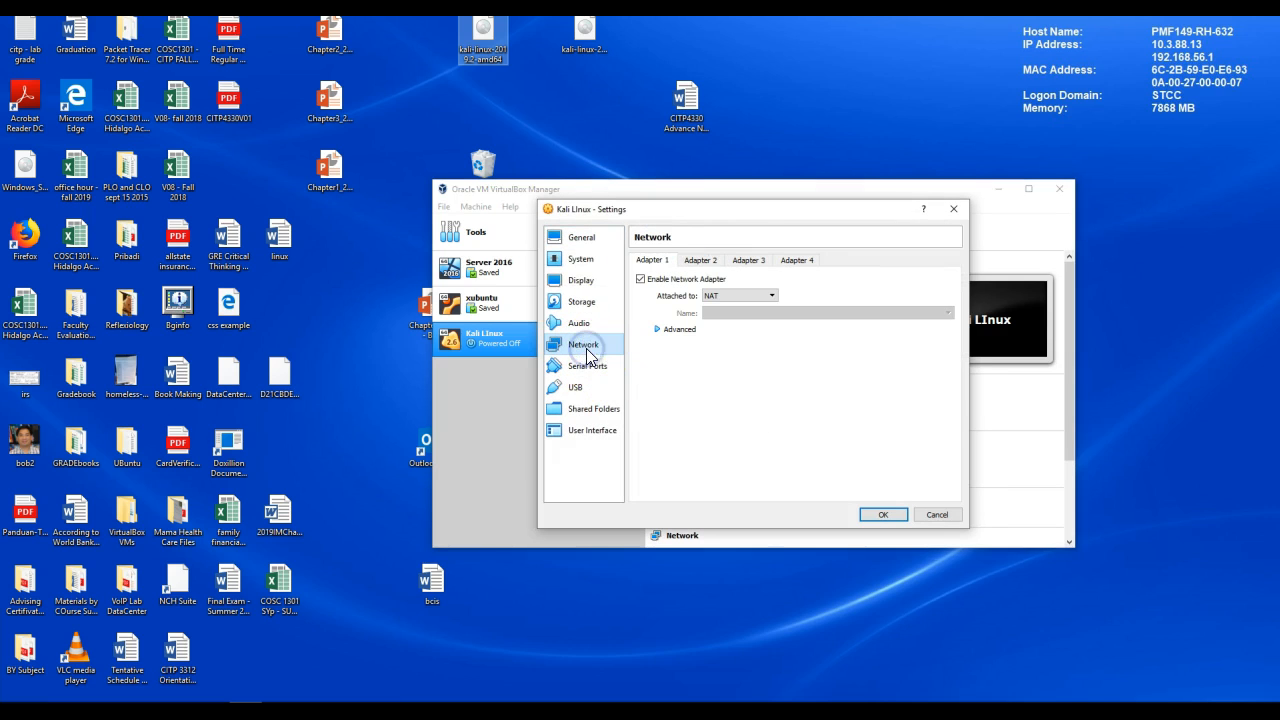
pyautogui.click(587, 303)
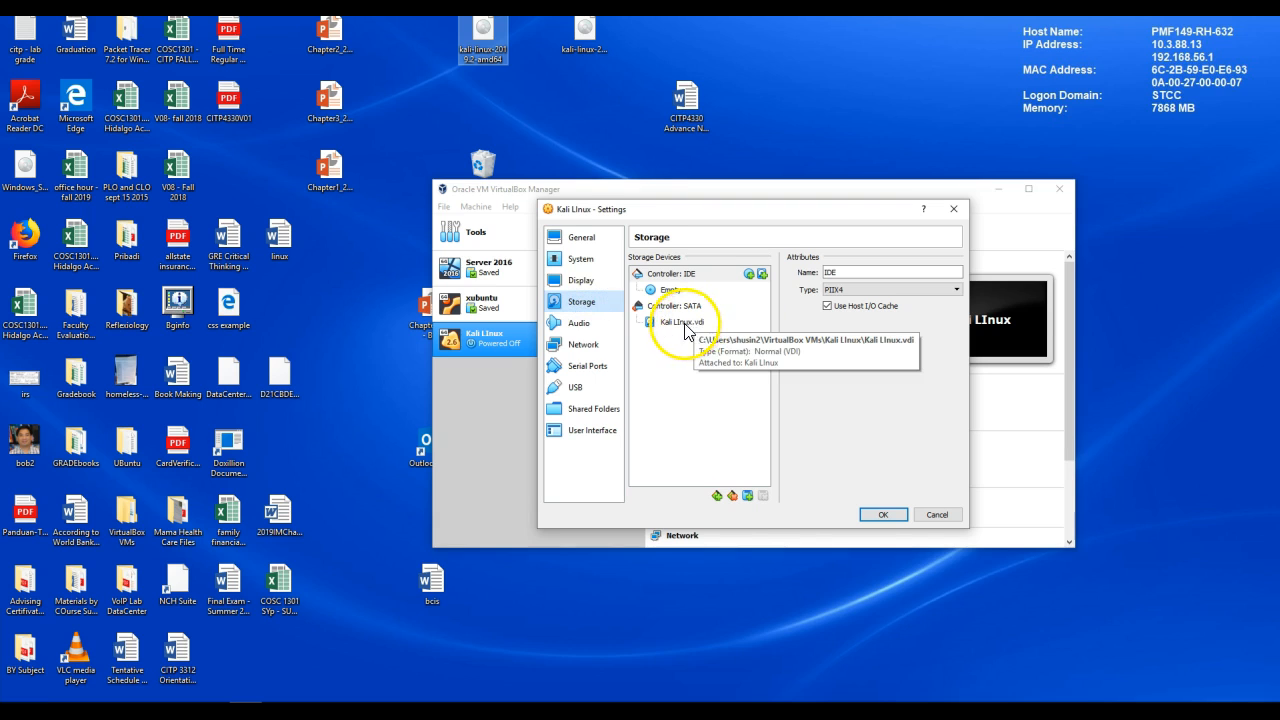
pyautogui.click(884, 514)
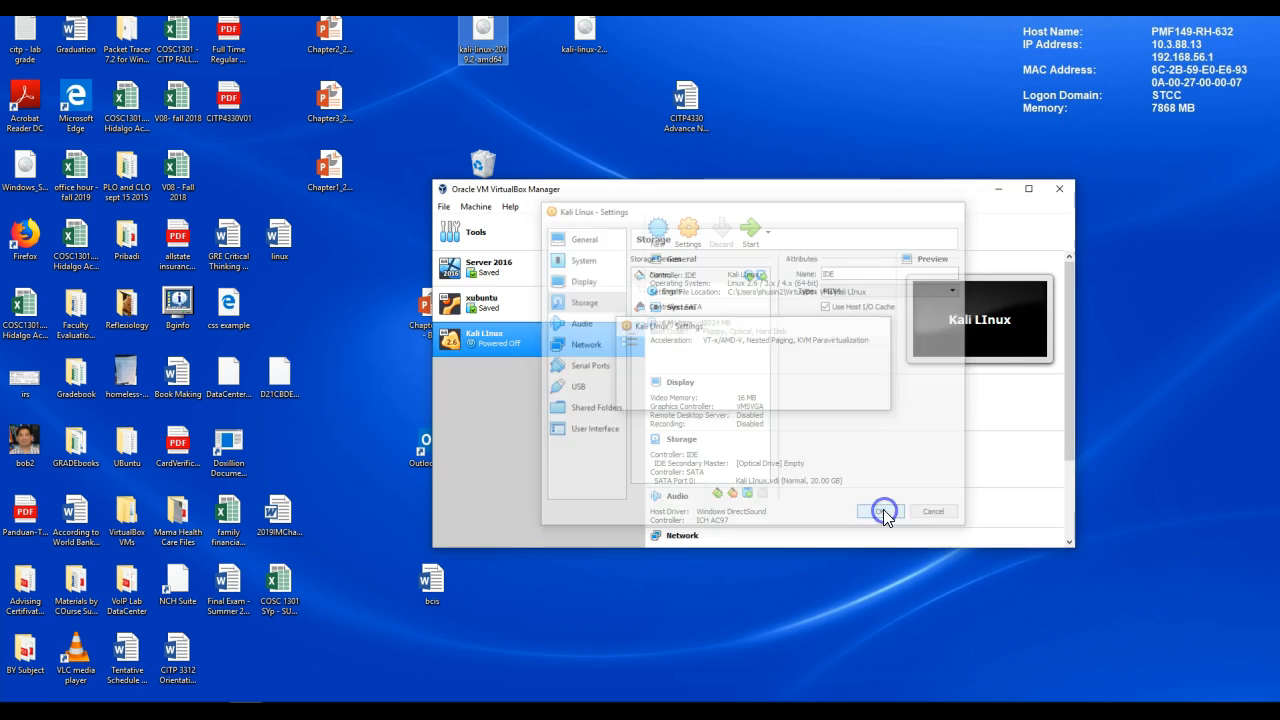
# Step: Start the Kali LInux virtual machine
pyautogui.click(754, 237)
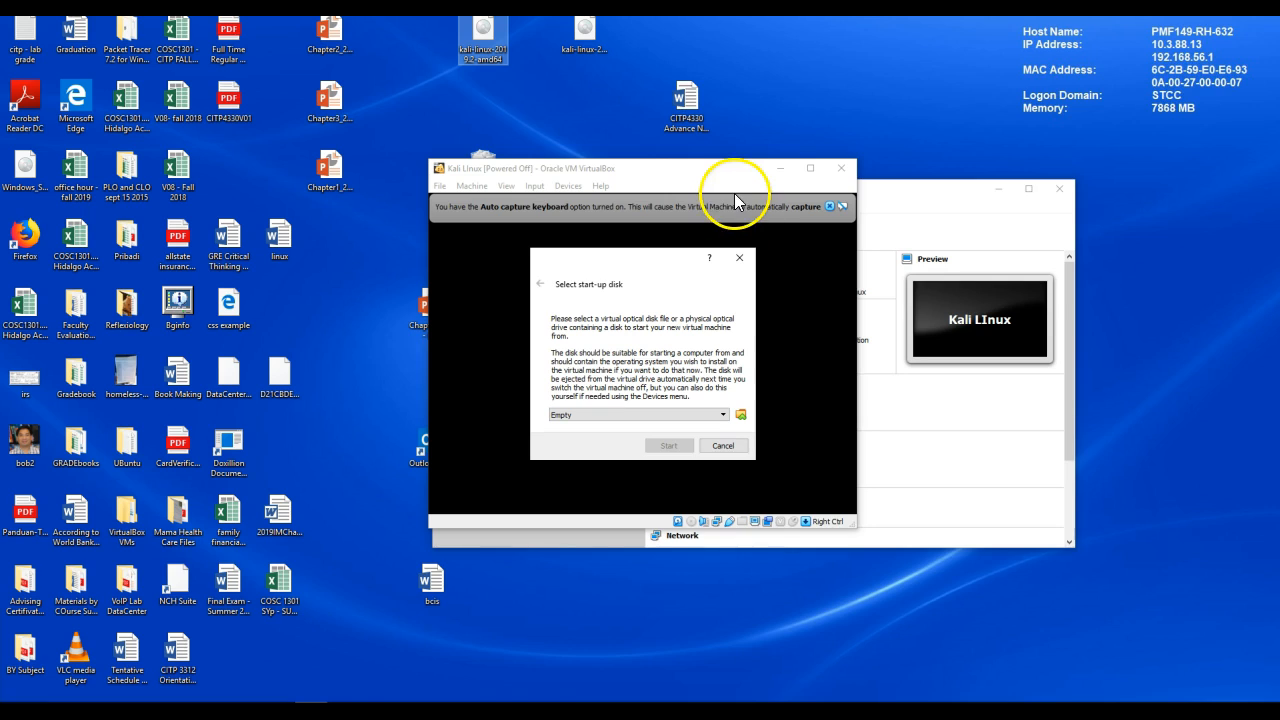
pyautogui.click(724, 415)
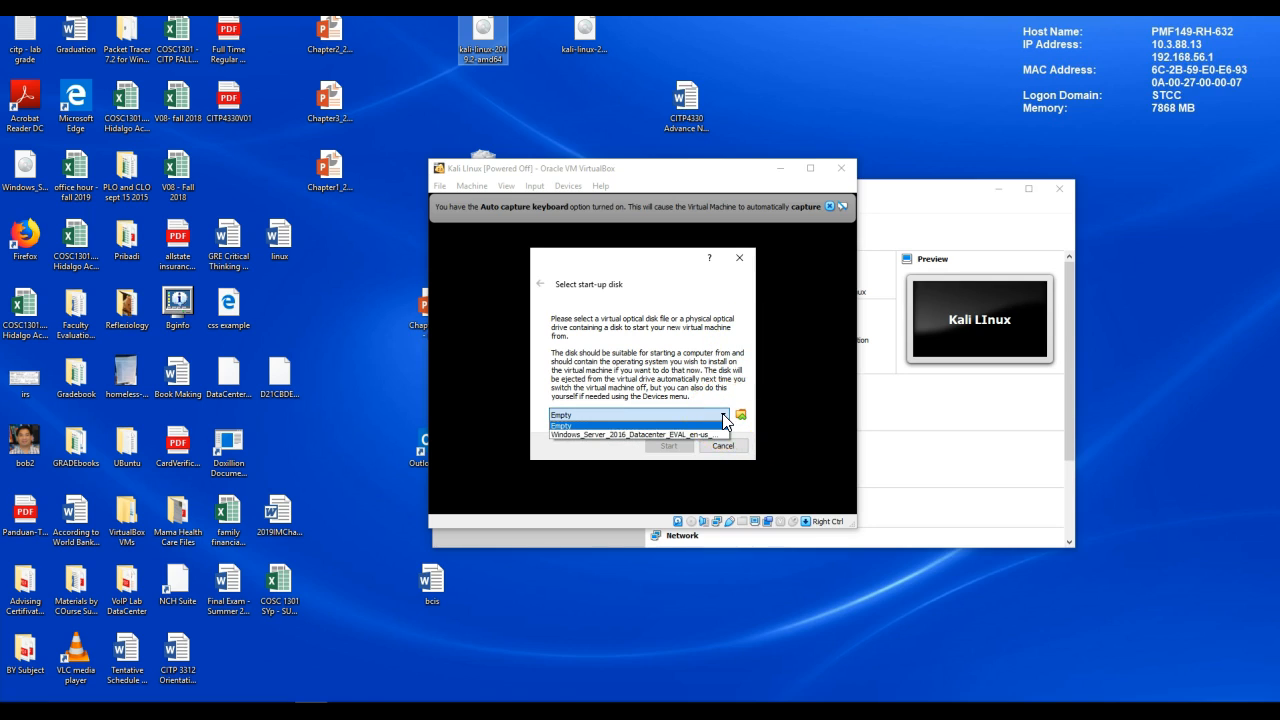
pyautogui.click(722, 413)
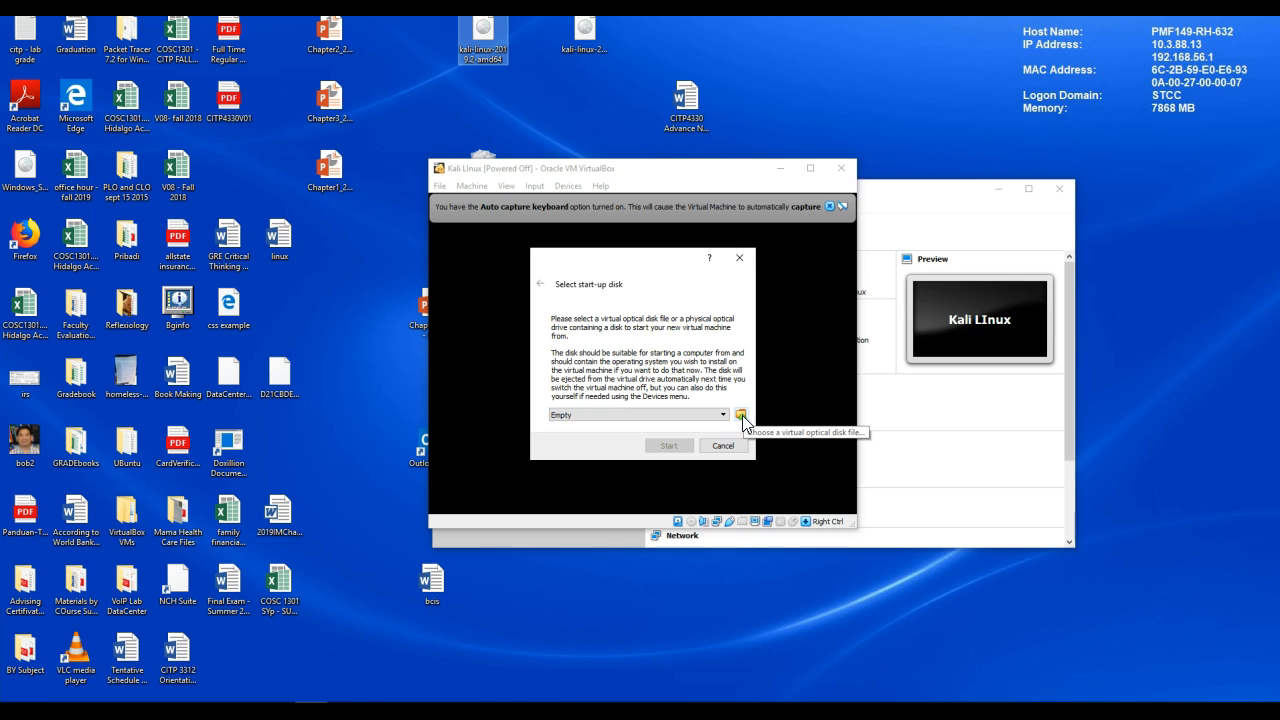
pyautogui.click(742, 415)
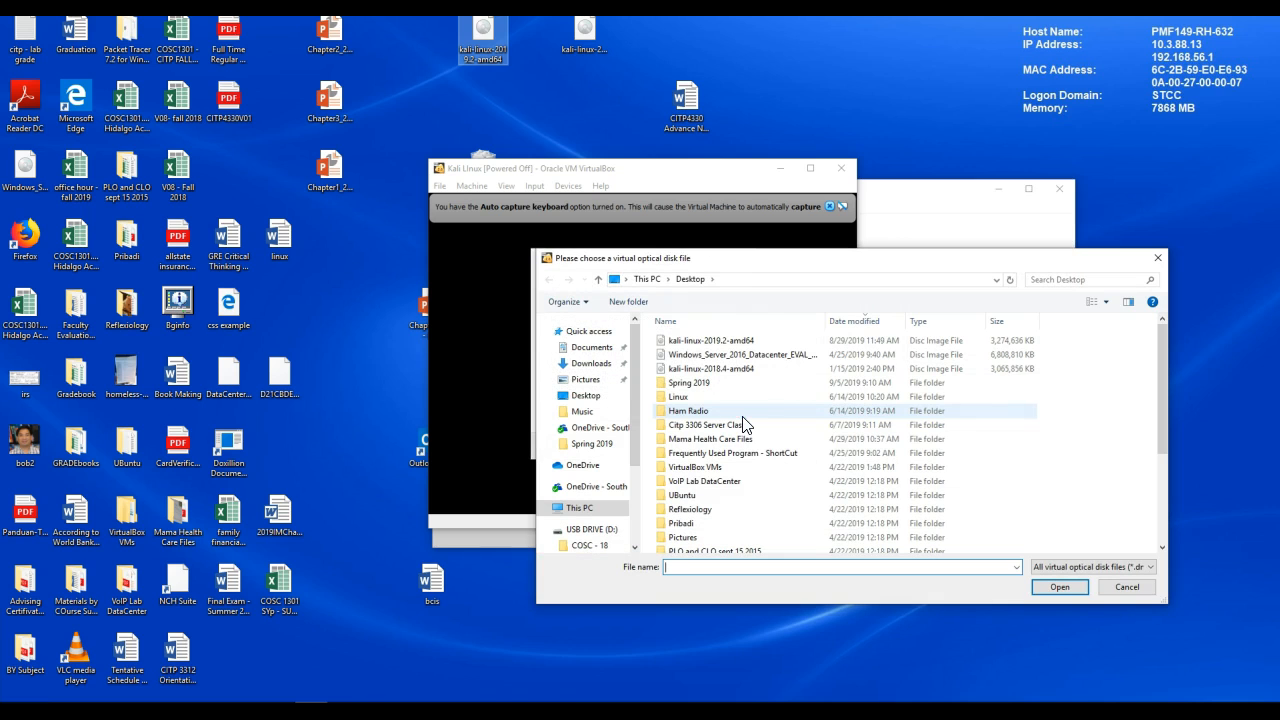
pyautogui.click(1127, 587)
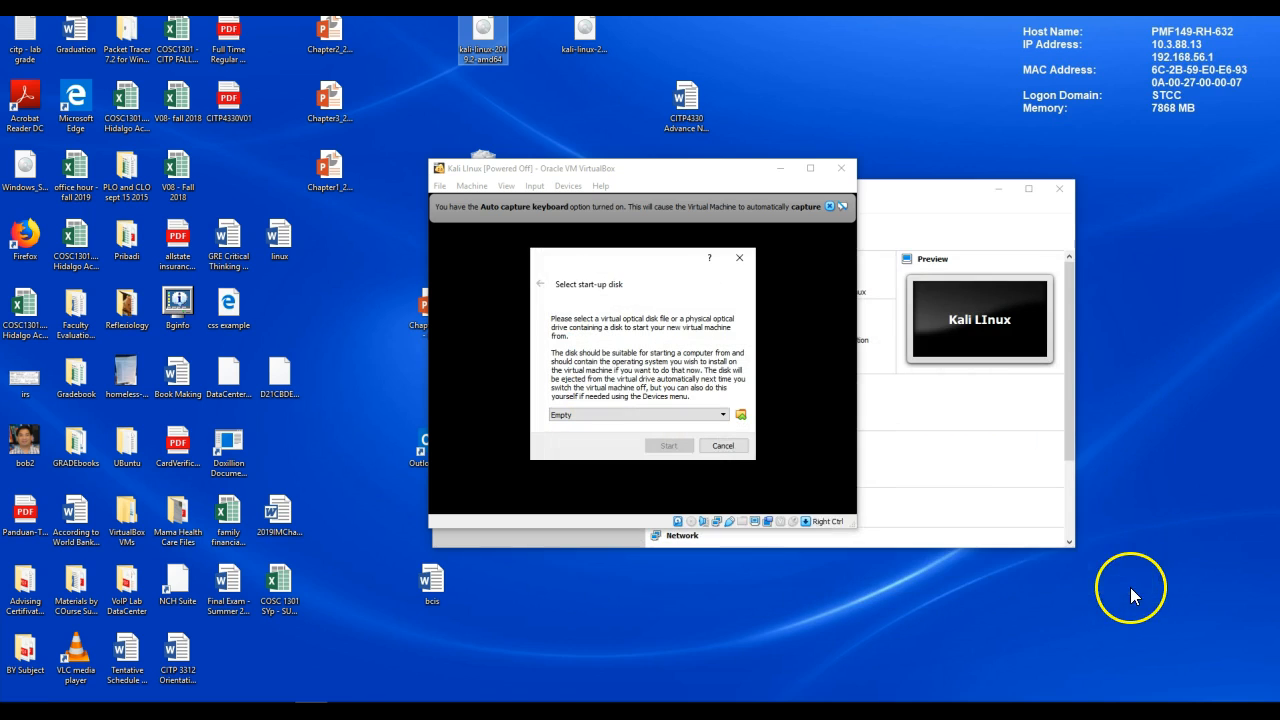
pyautogui.click(724, 415)
pyautogui.click(724, 415)
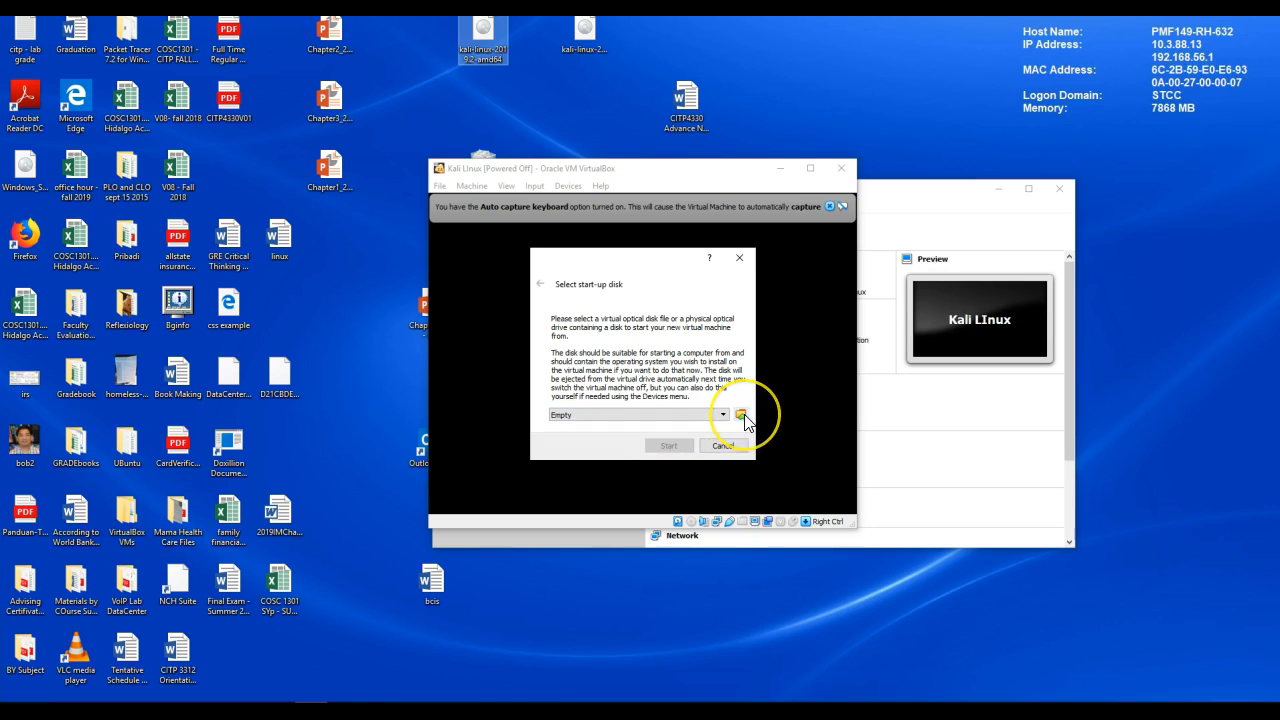
# Step: Boot the virtual machine from the kali-linux-2019.2-amd64 disc image on the Desktop and dismiss the keyboard capture notice
pyautogui.click(741, 414)
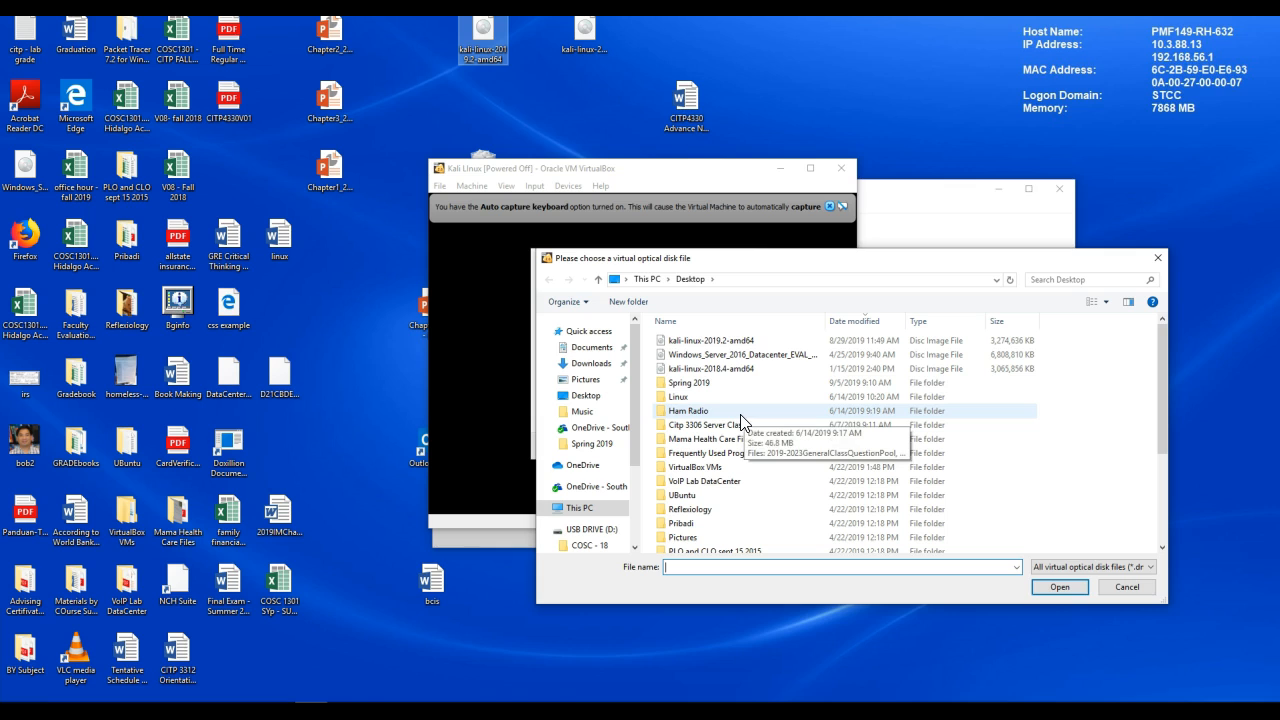
pyautogui.click(748, 341)
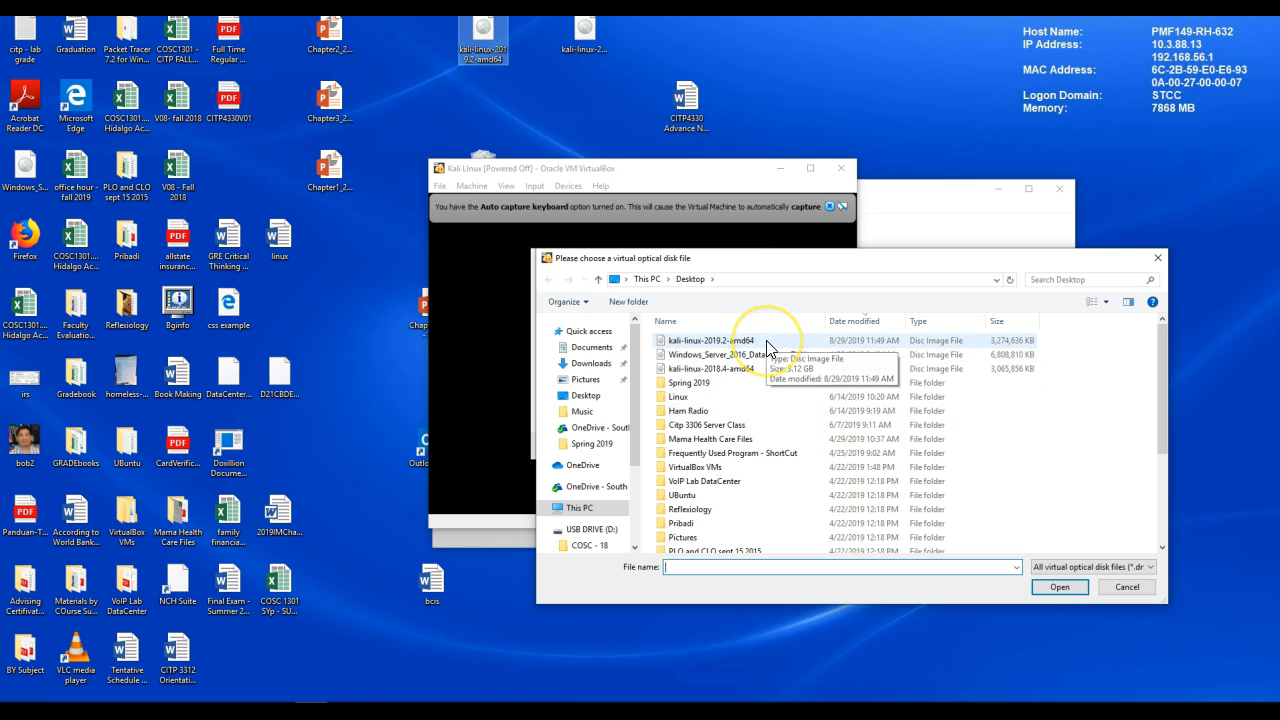
pyautogui.doubleClick(765, 341)
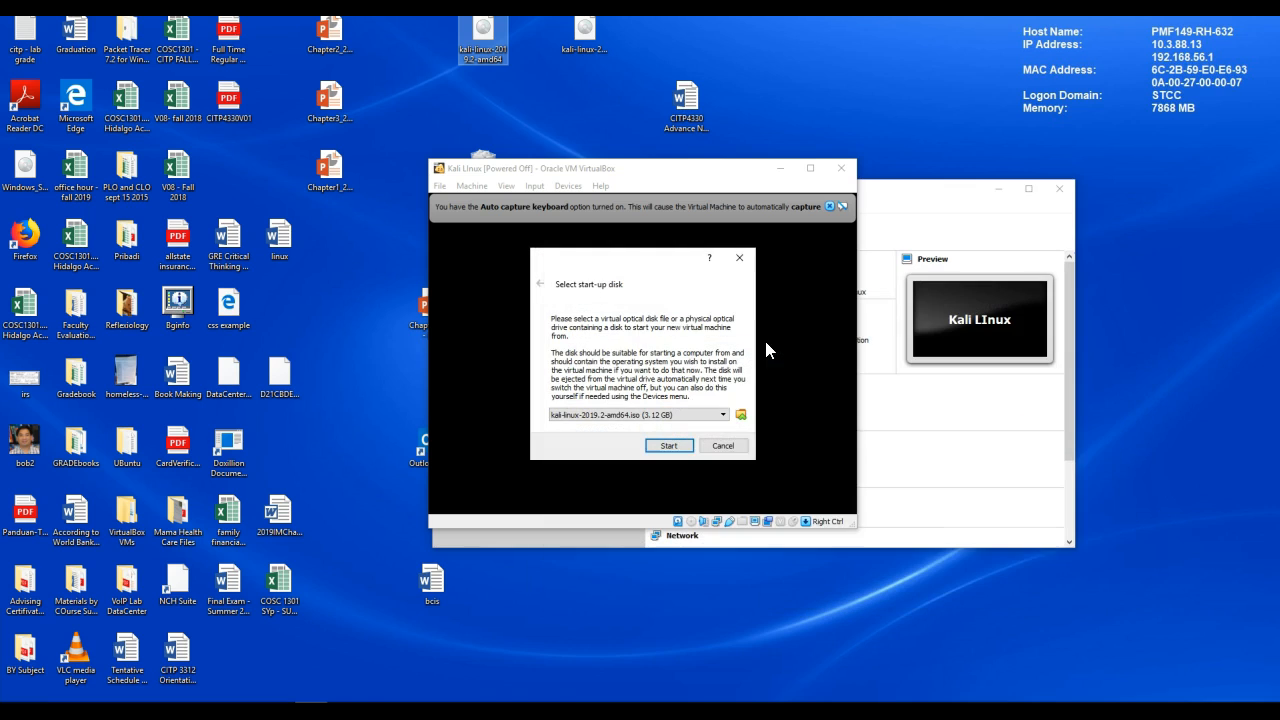
pyautogui.click(669, 446)
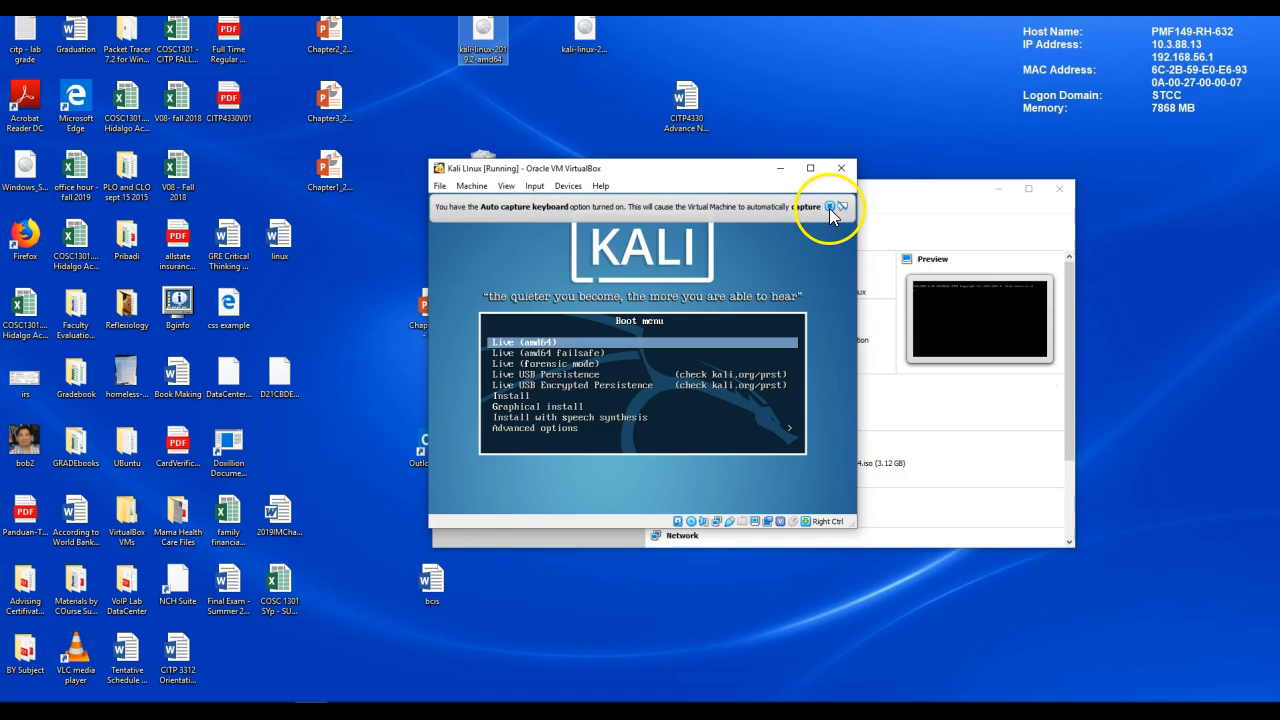
pyautogui.click(829, 207)
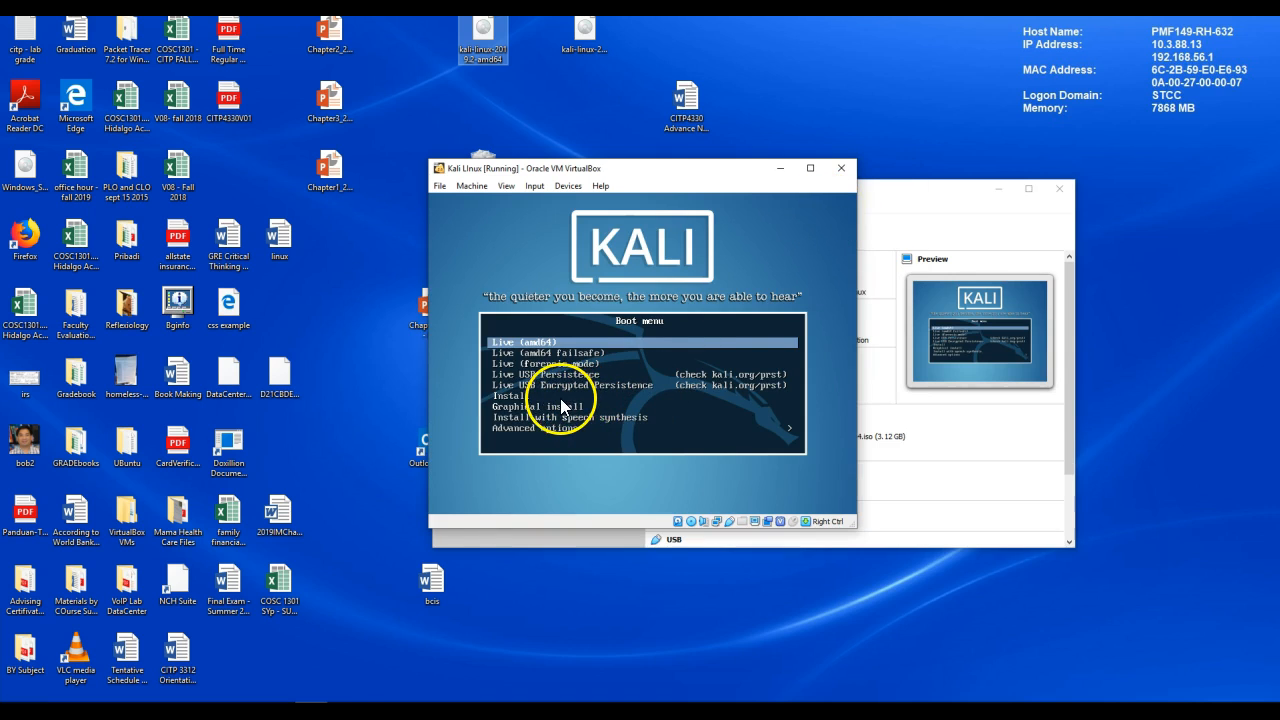
# Step: Launch the text-mode Install option from the Kali boot menu
pyautogui.press('Down')
pyautogui.press('Down')
pyautogui.press('Down')
pyautogui.press('Down')
pyautogui.press('Down')
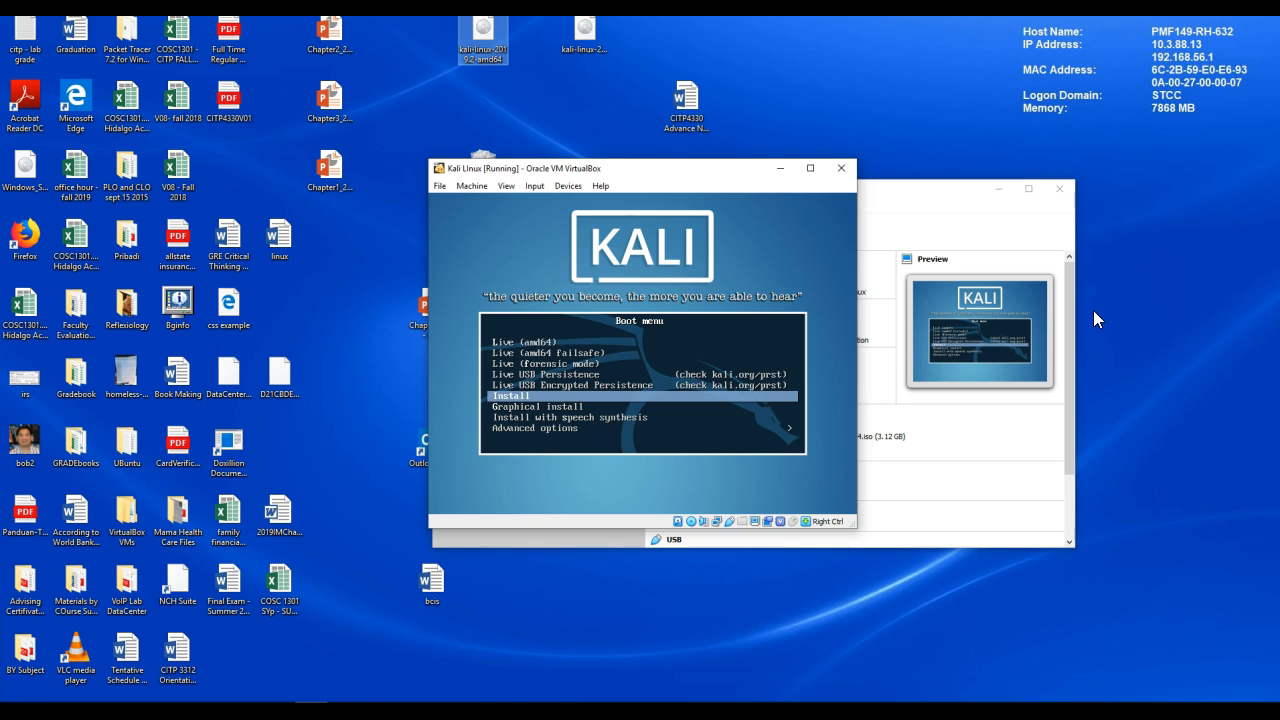
pyautogui.press('Return')
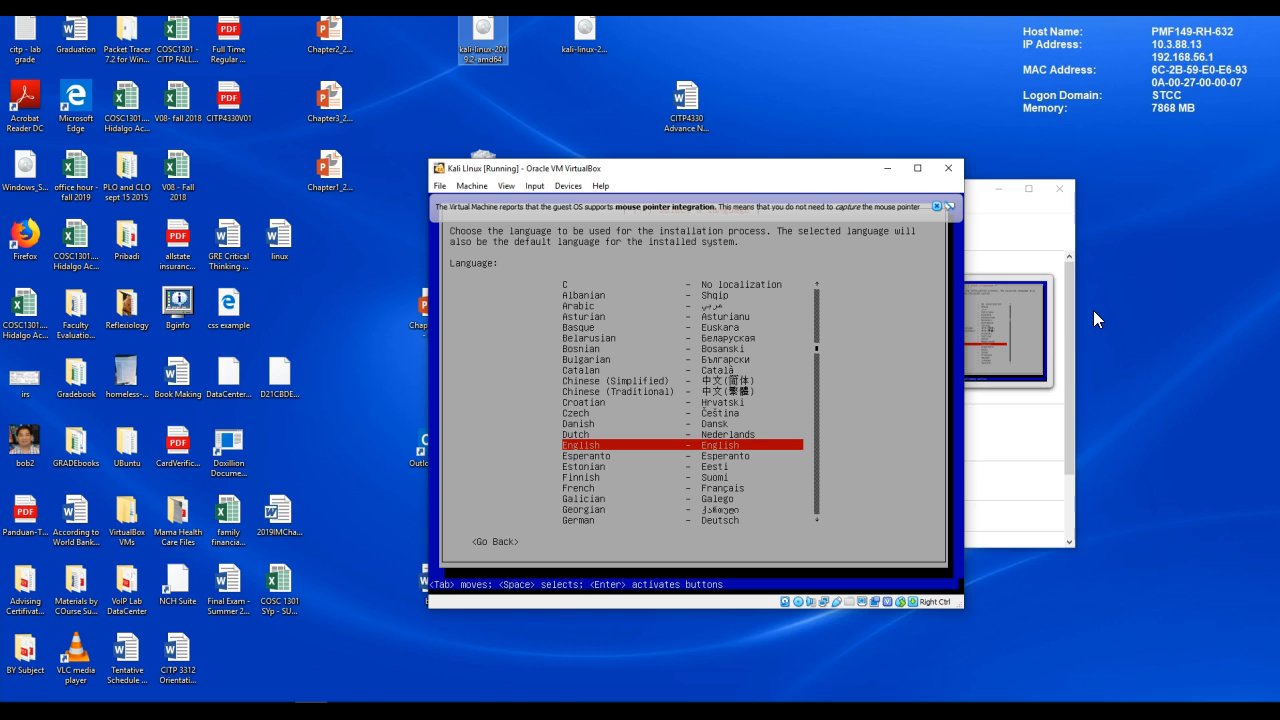
# Step: Choose English as the installation language, United States as the location and American English as the keymap
pyautogui.press('Return')
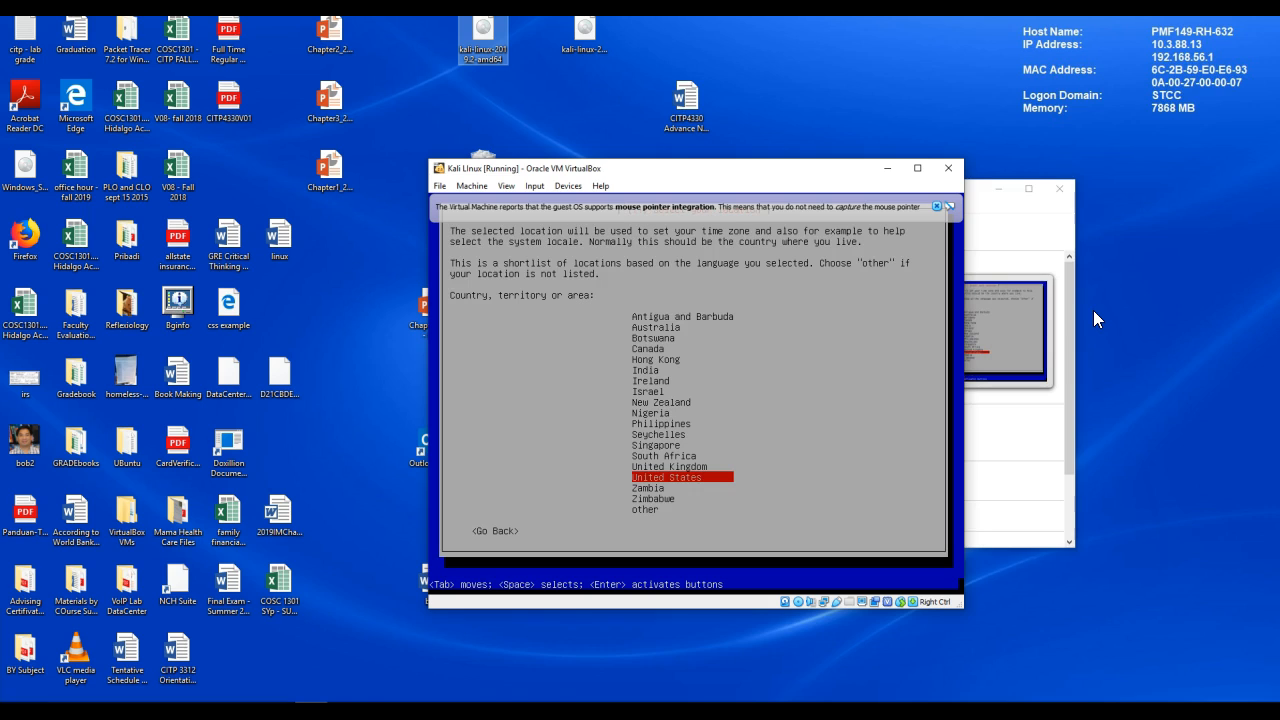
pyautogui.press('Return')
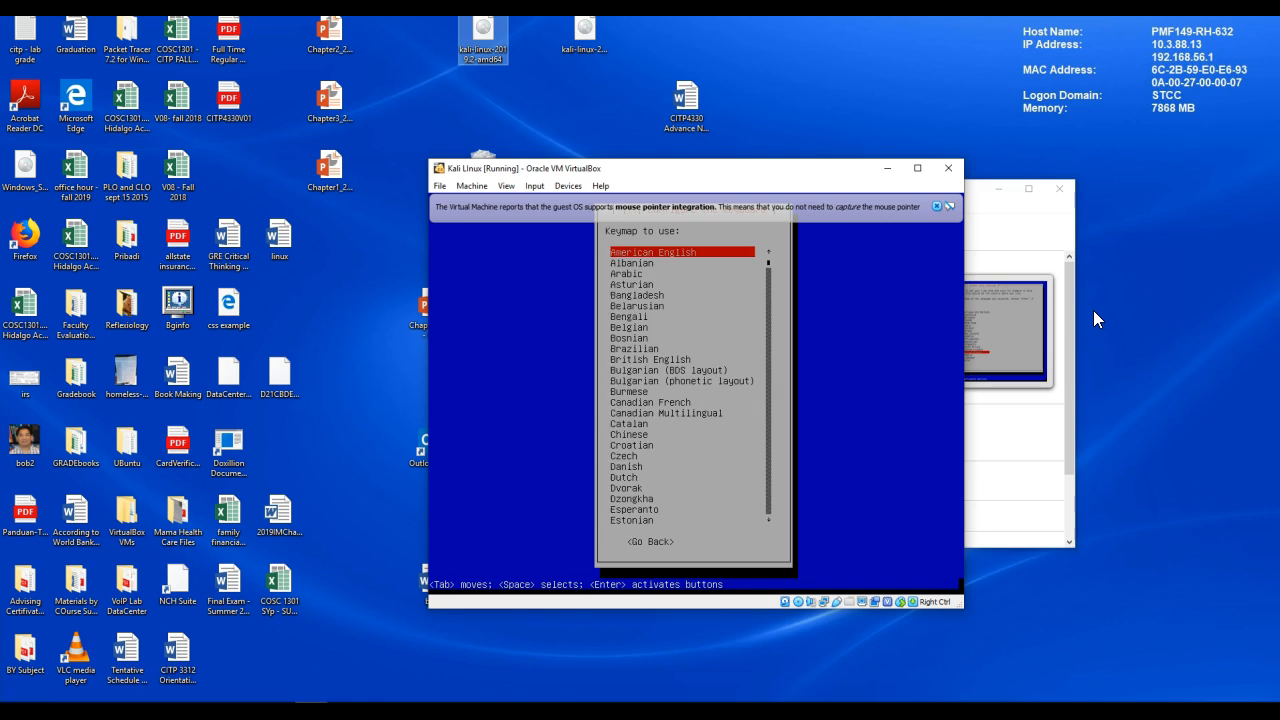
pyautogui.press('Return')
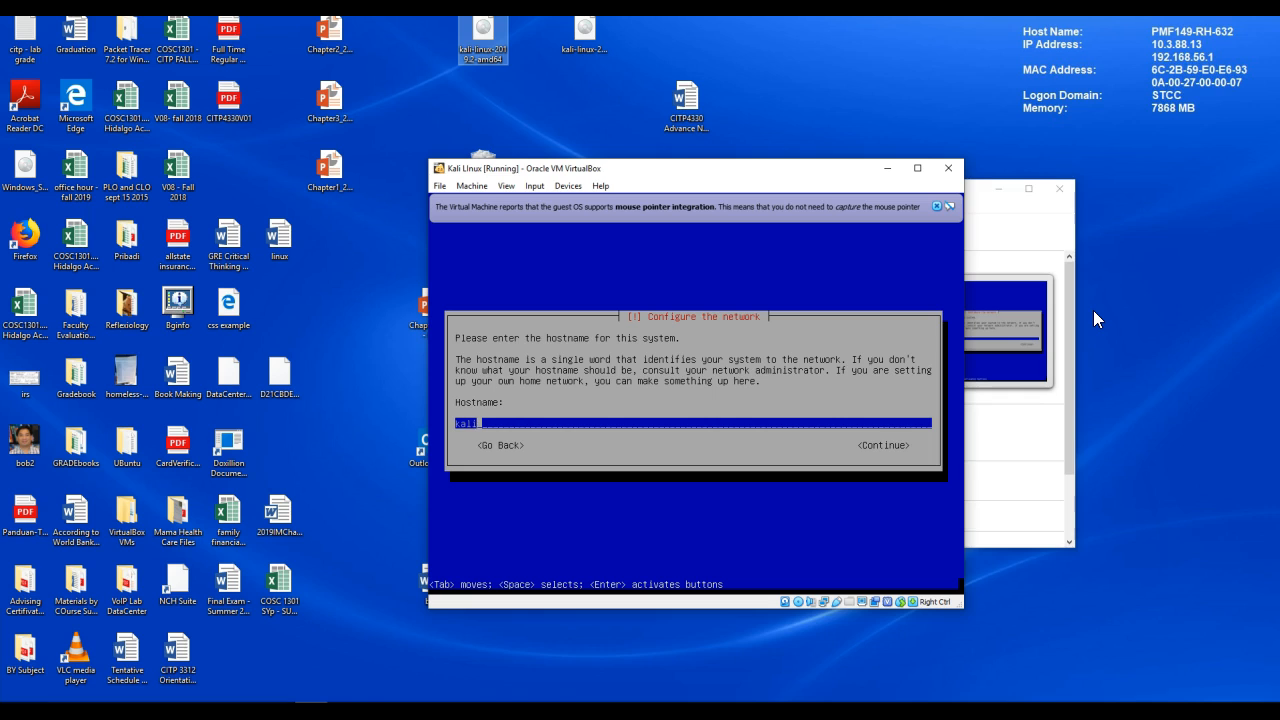
# Step: Set the system's hostname to kali2019 and continue to the domain name
pyautogui.press('Tab')
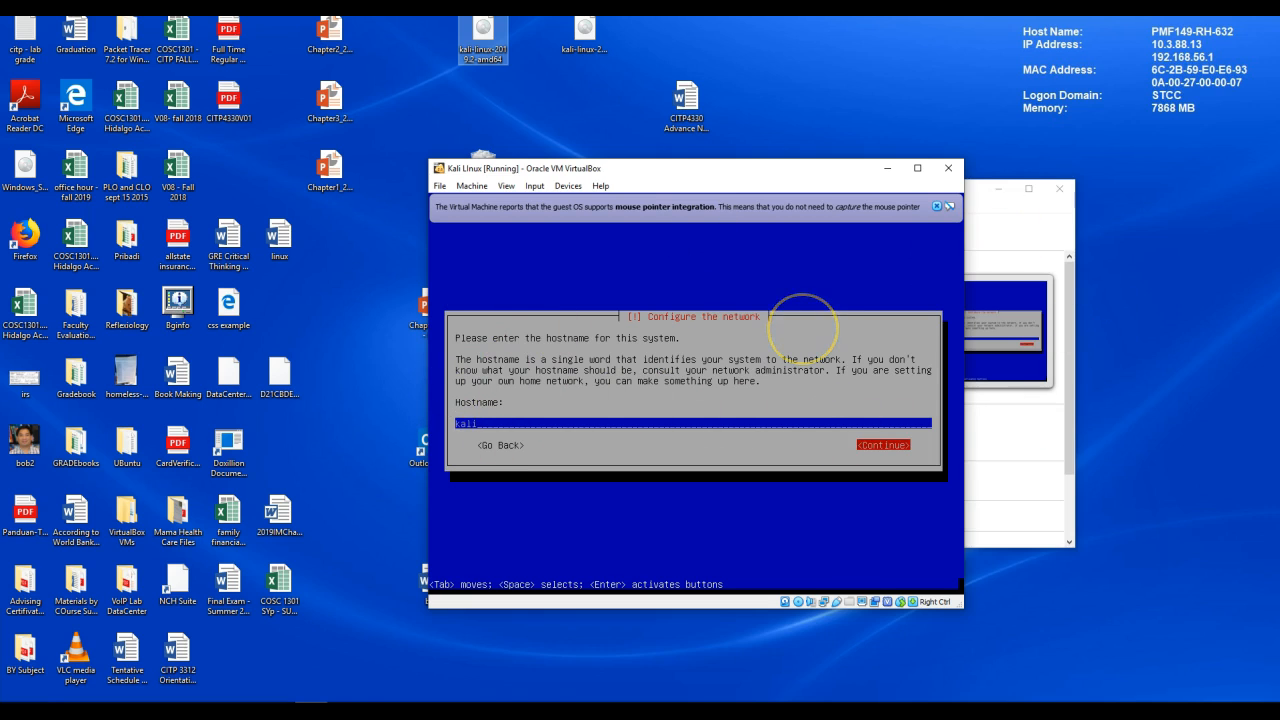
pyautogui.hotkey('shift', 'Tab')
pyautogui.write('2019')
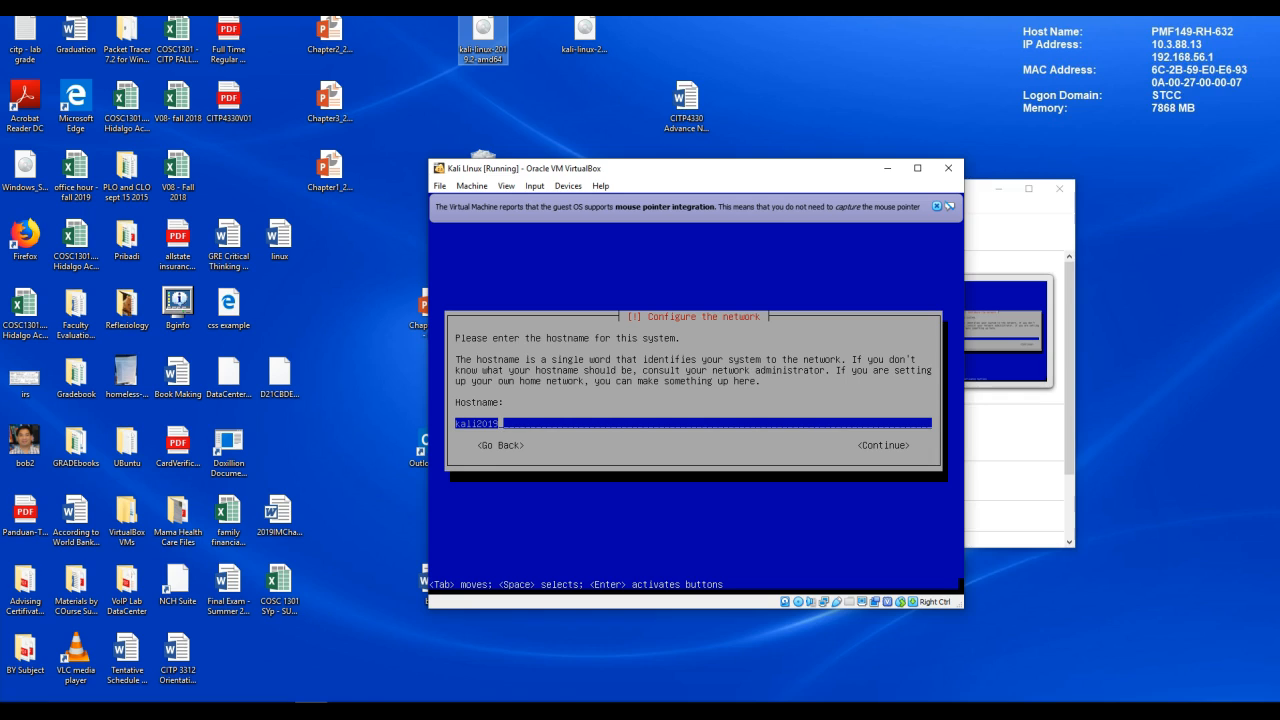
pyautogui.press('Return')
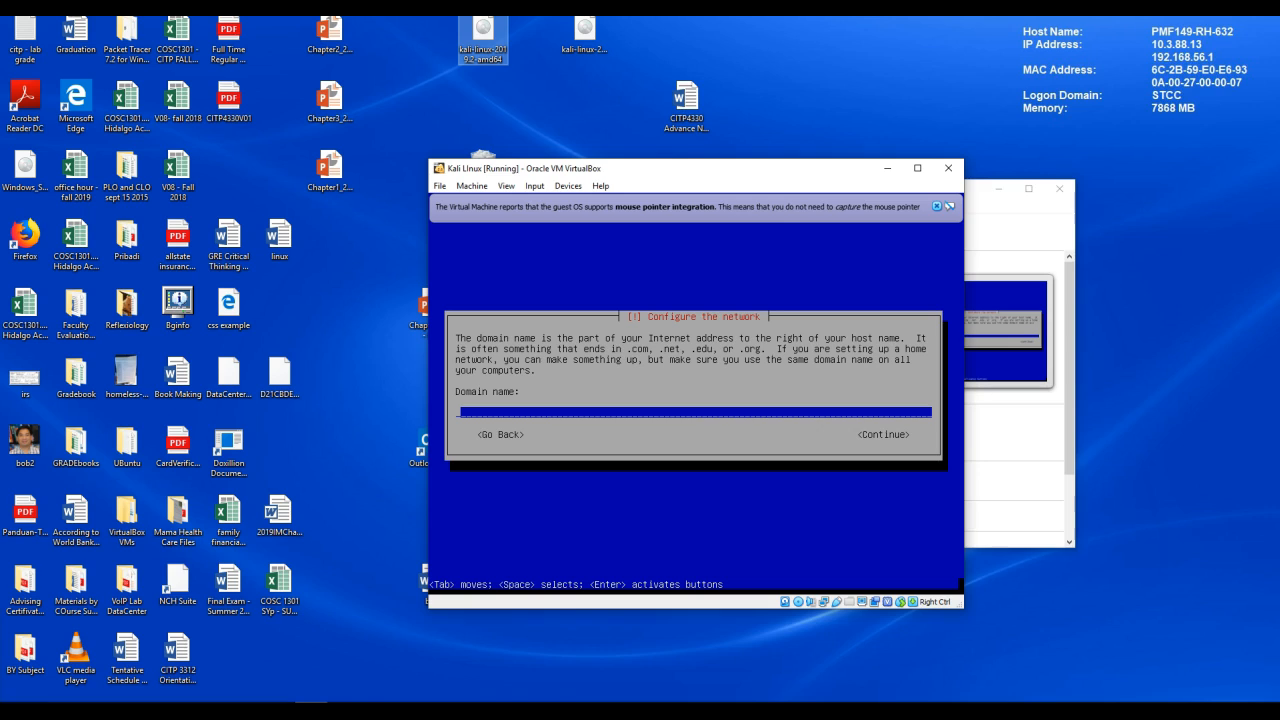
# Step: Set the network domain name to citp.com and continue to the root account setup
pyautogui.write('citttttttt')
pyautogui.press('BackSpace')
pyautogui.press('BackSpace')
pyautogui.press('BackSpace')
pyautogui.press('BackSpace')
pyautogui.press('BackSpace')
pyautogui.press('BackSpace')
pyautogui.press('BackSpace')
pyautogui.write('p')
pyautogui.write('.com')
pyautogui.press('Return')
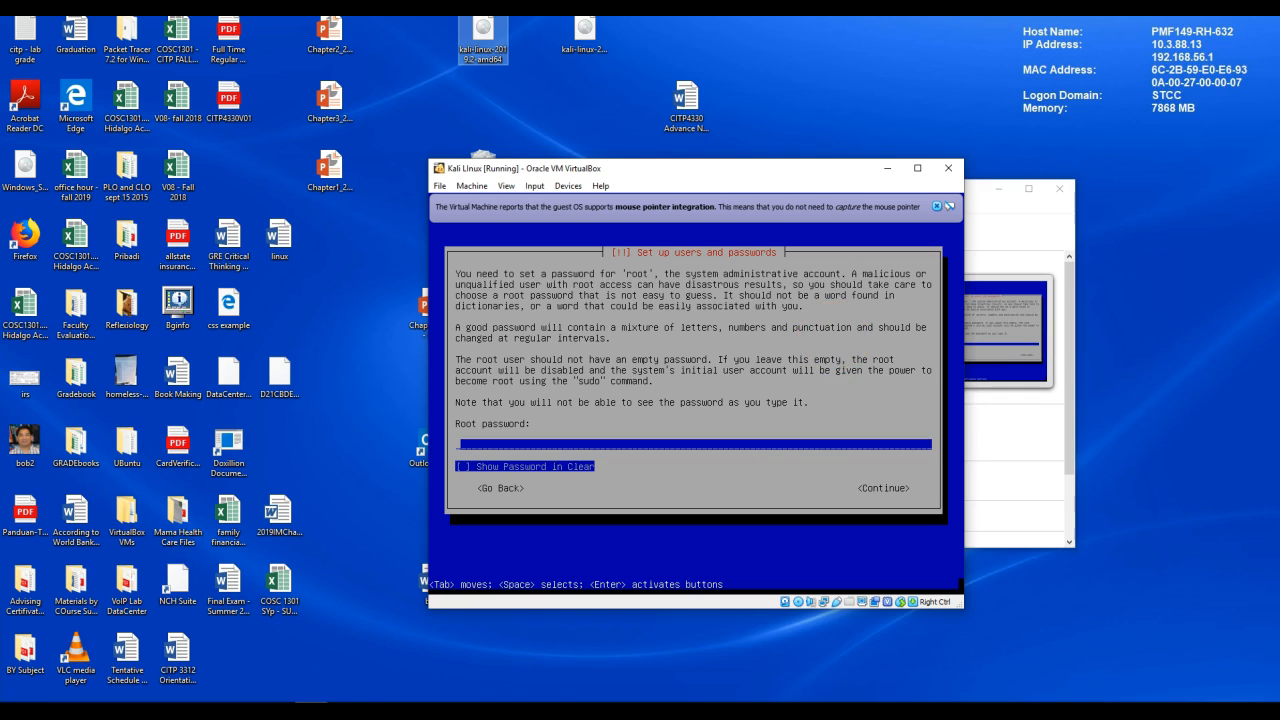
# Step: Enter the root password with Show Password in Clear enabled, and re-enter the same password to verify it
pyautogui.write('********')
pyautogui.press('Tab')
pyautogui.press('space')
pyautogui.press('Tab')
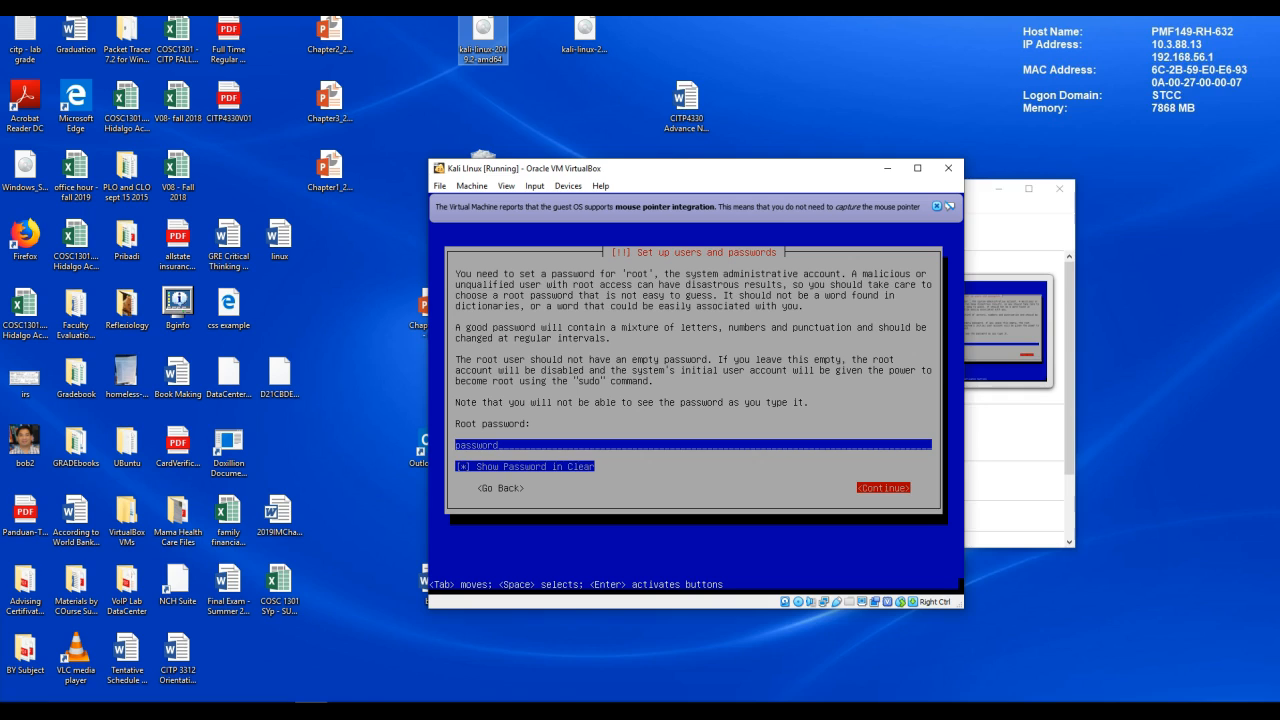
pyautogui.press('Return')
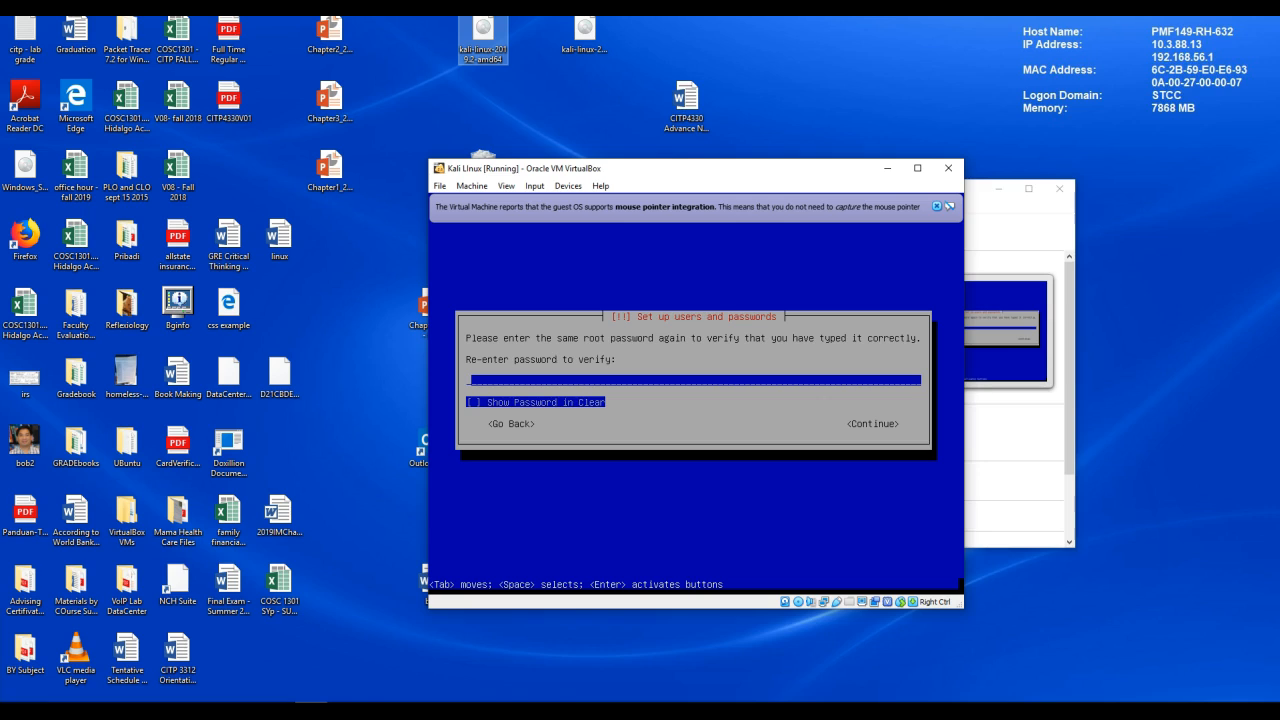
pyautogui.write('********')
pyautogui.press('Return')
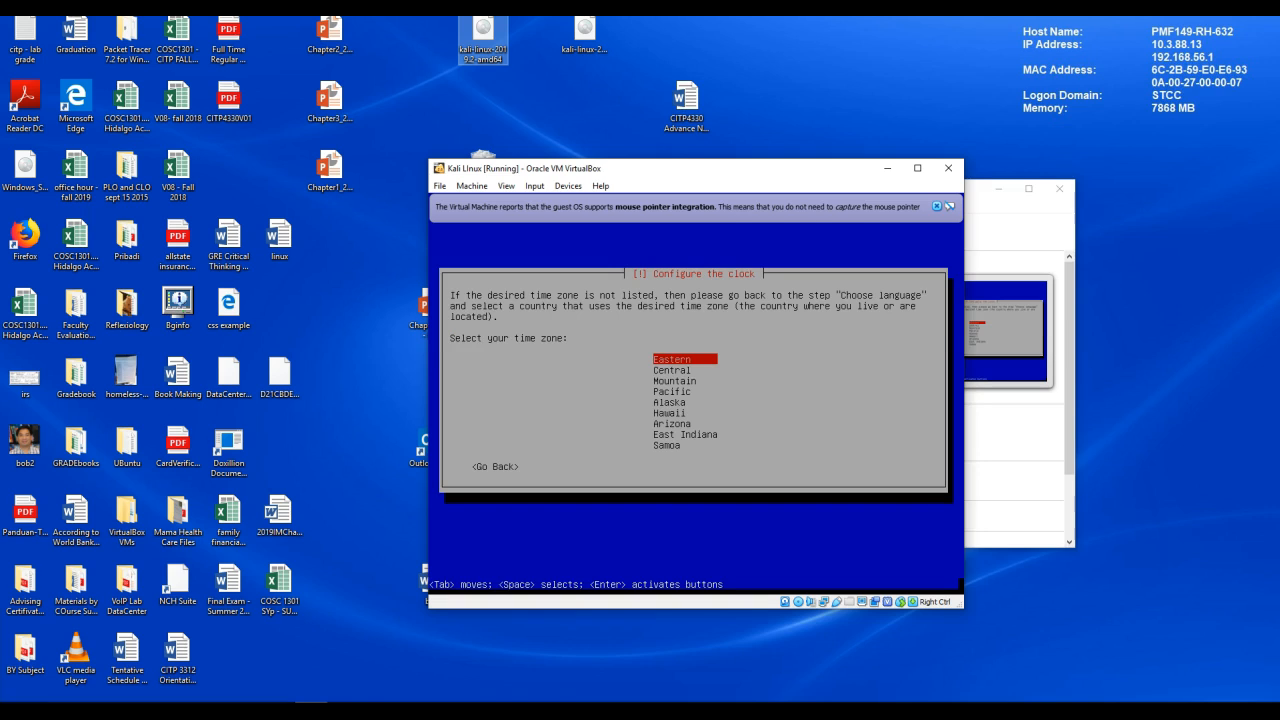
# Step: Set the system clock's time zone to Central
pyautogui.press('Down')
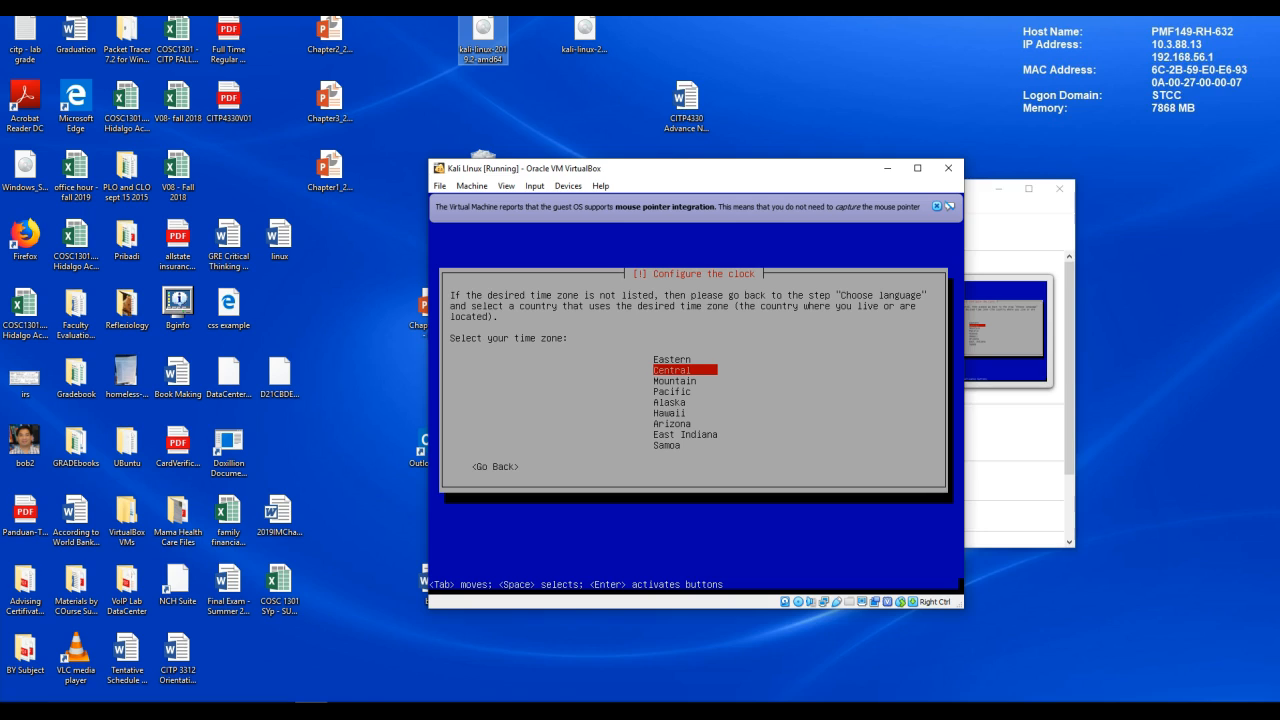
pyautogui.press('Return')
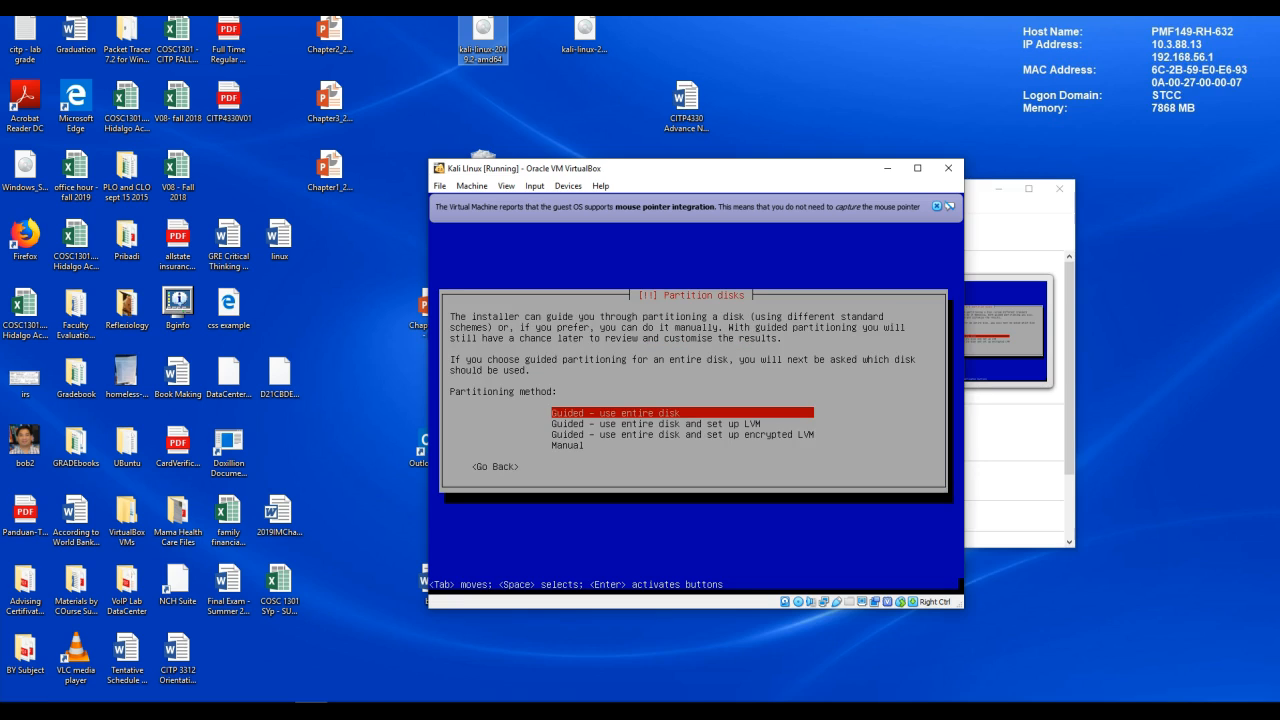
# Step: Partition the entire sda virtual disk with the guided method, all files in one partition, and write the changes to disk
pyautogui.press('Return')
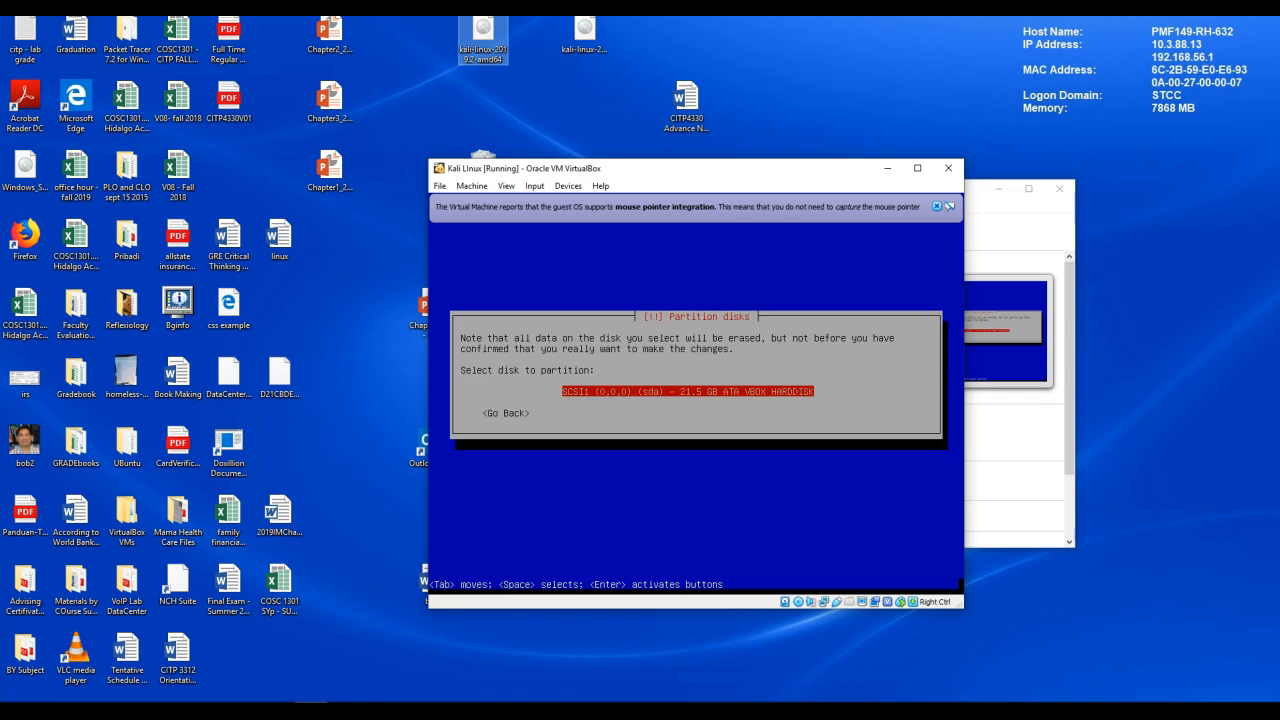
pyautogui.press('Return')
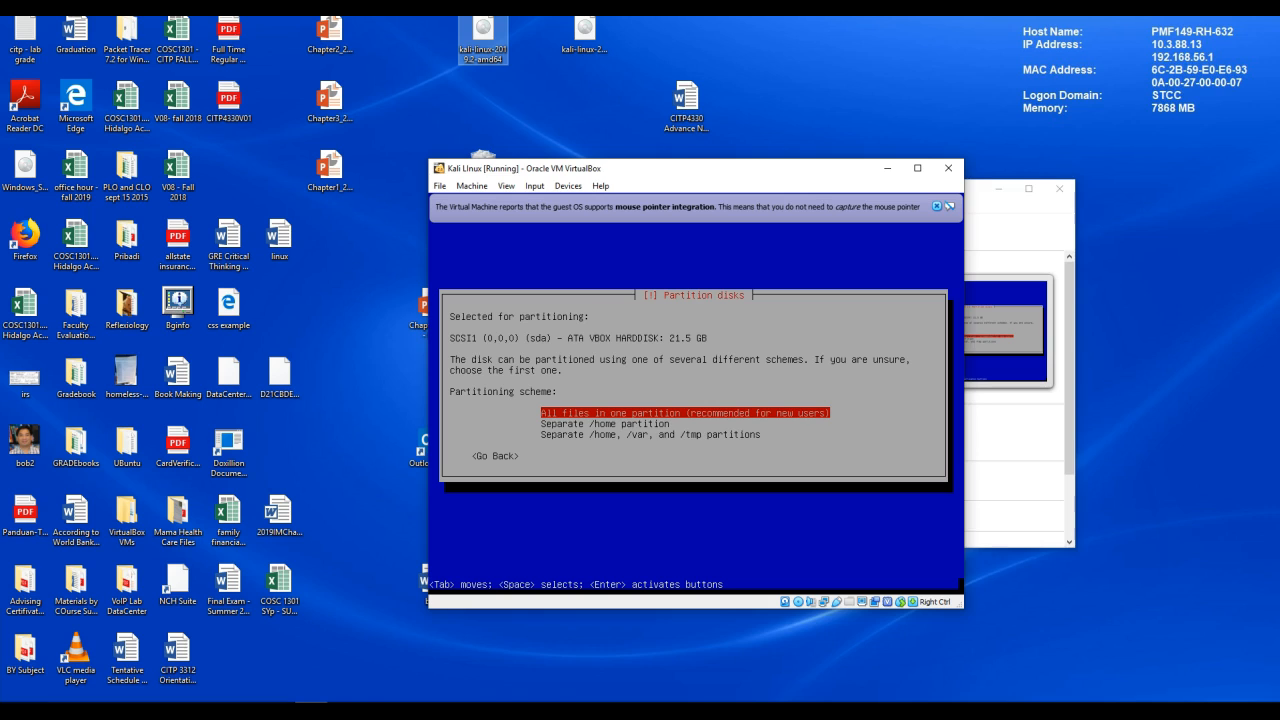
pyautogui.press('Return')
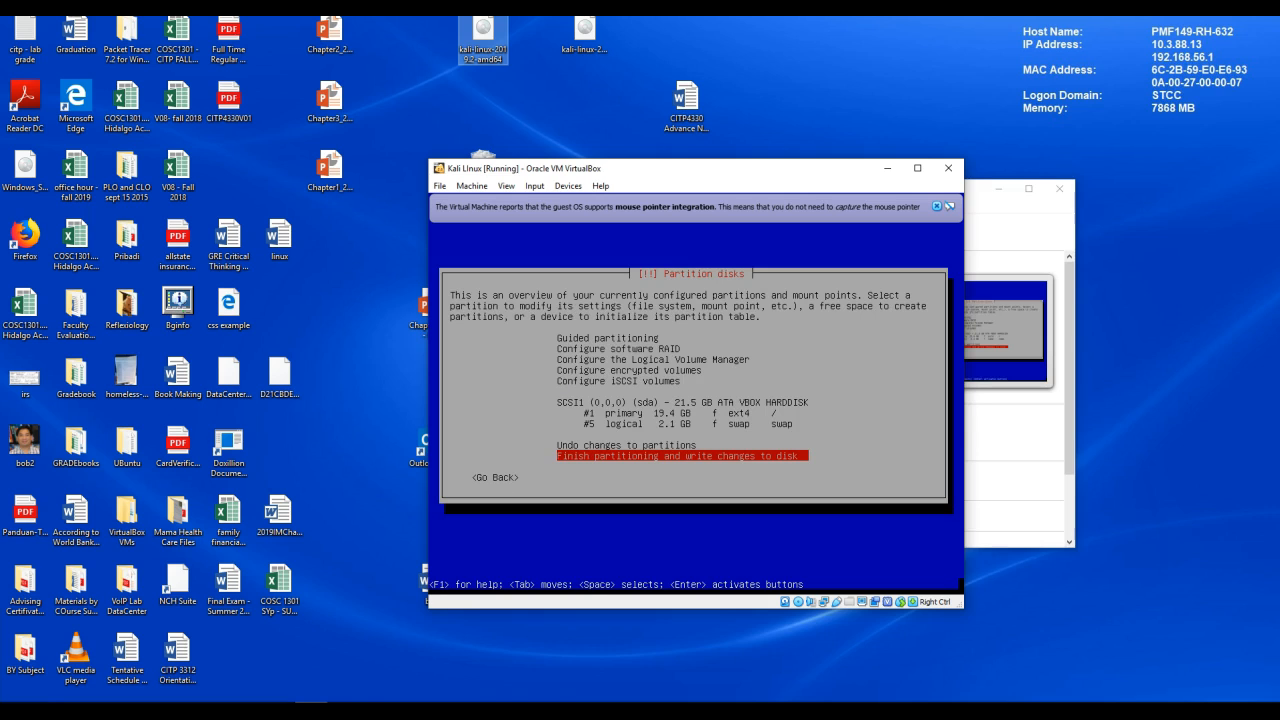
pyautogui.press('Return')
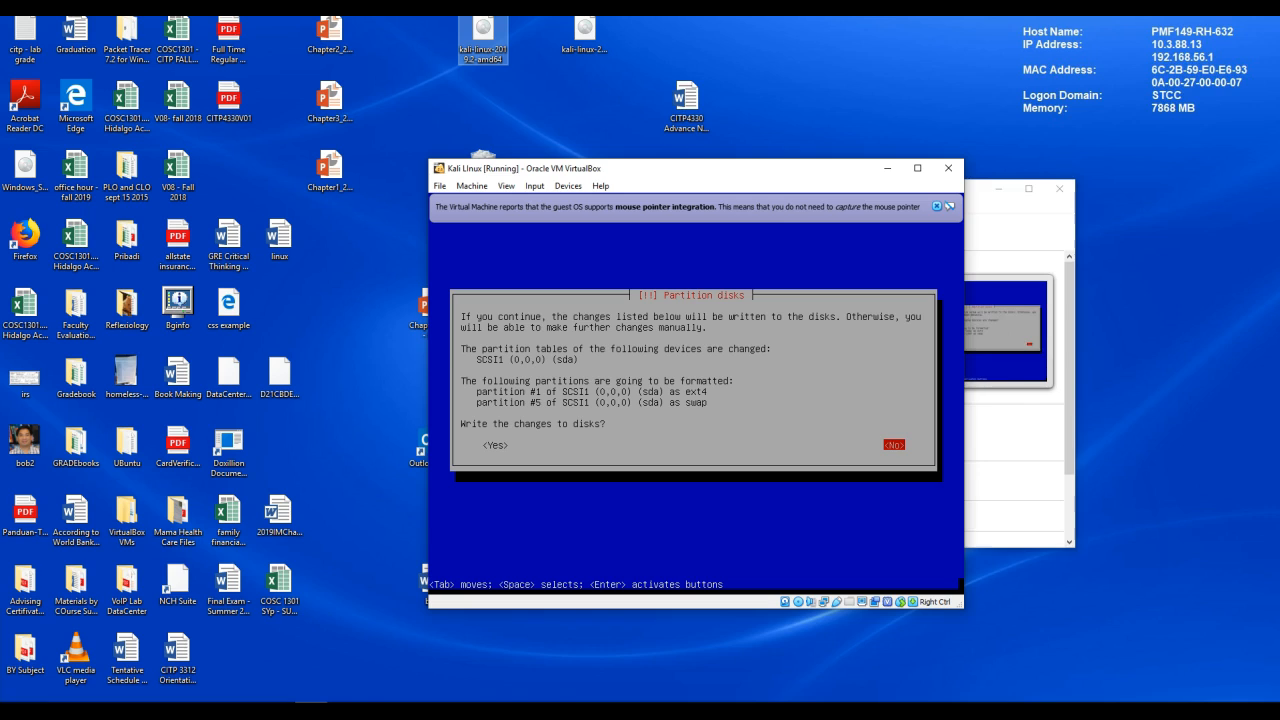
pyautogui.press('Tab')
pyautogui.press('Return')
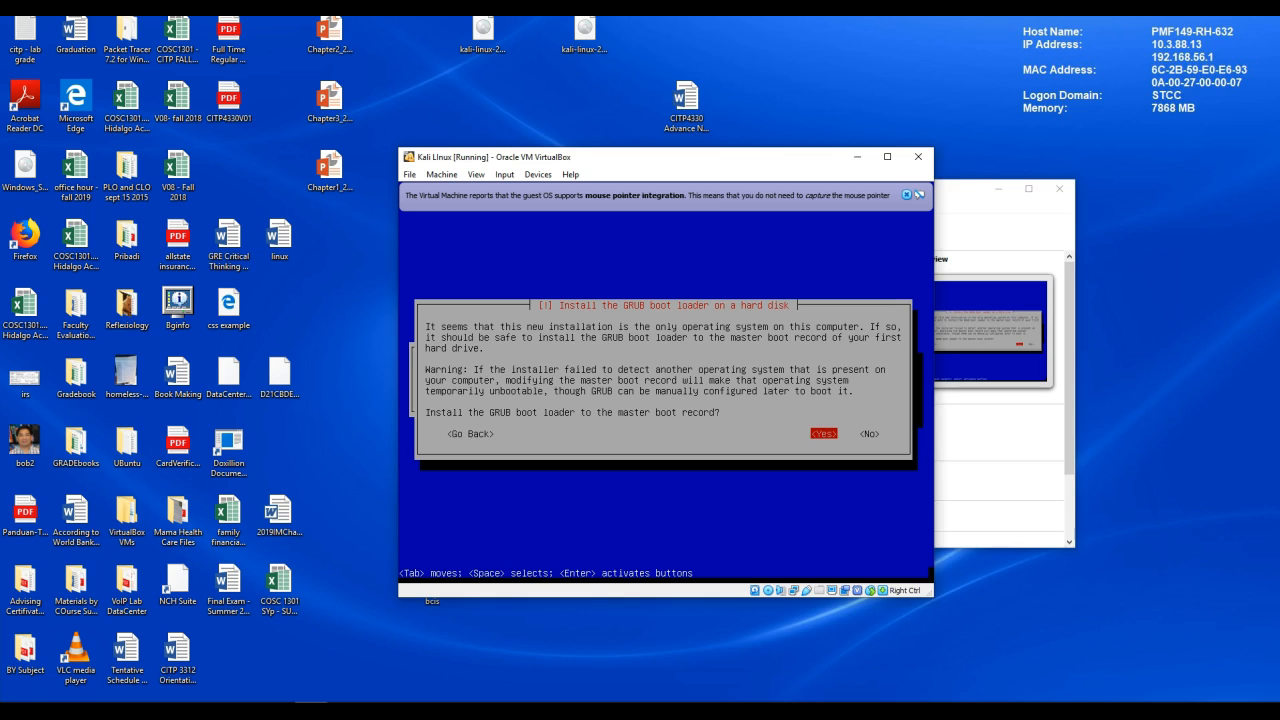
# Step: Install the GRUB boot loader to the master boot record on /dev/sda and finish the installation
pyautogui.press('Return')
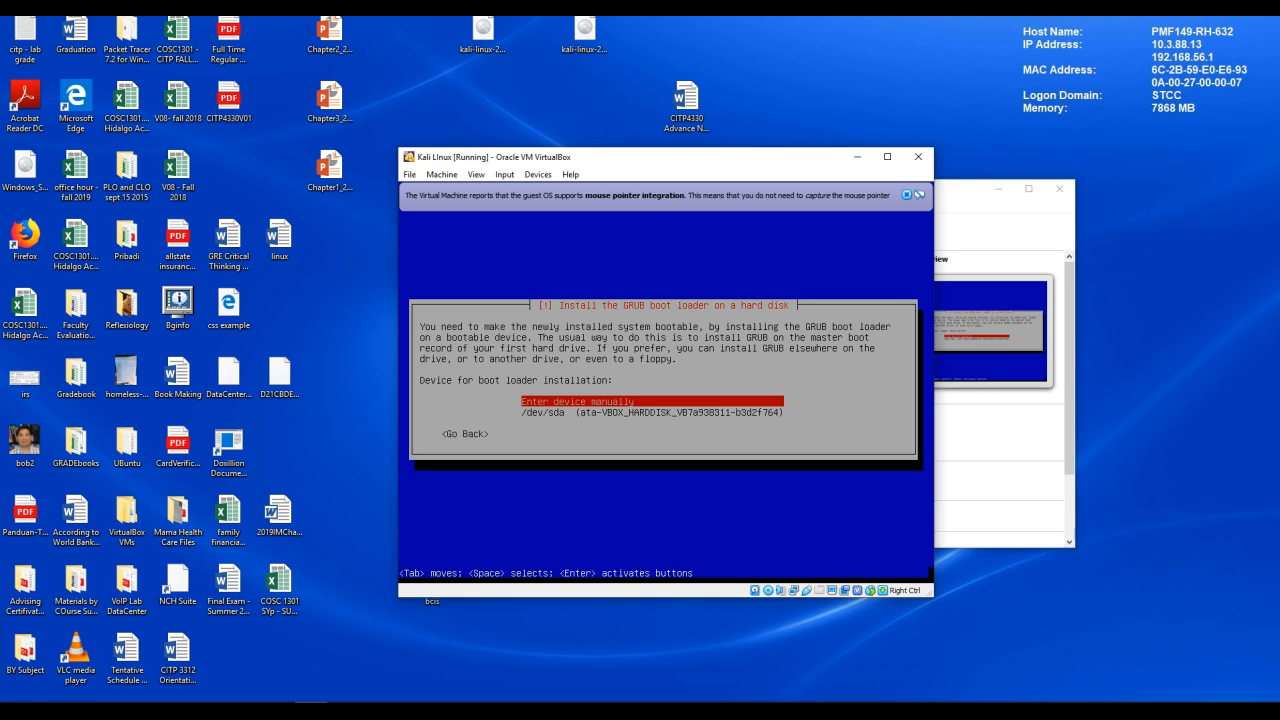
pyautogui.press('Down')
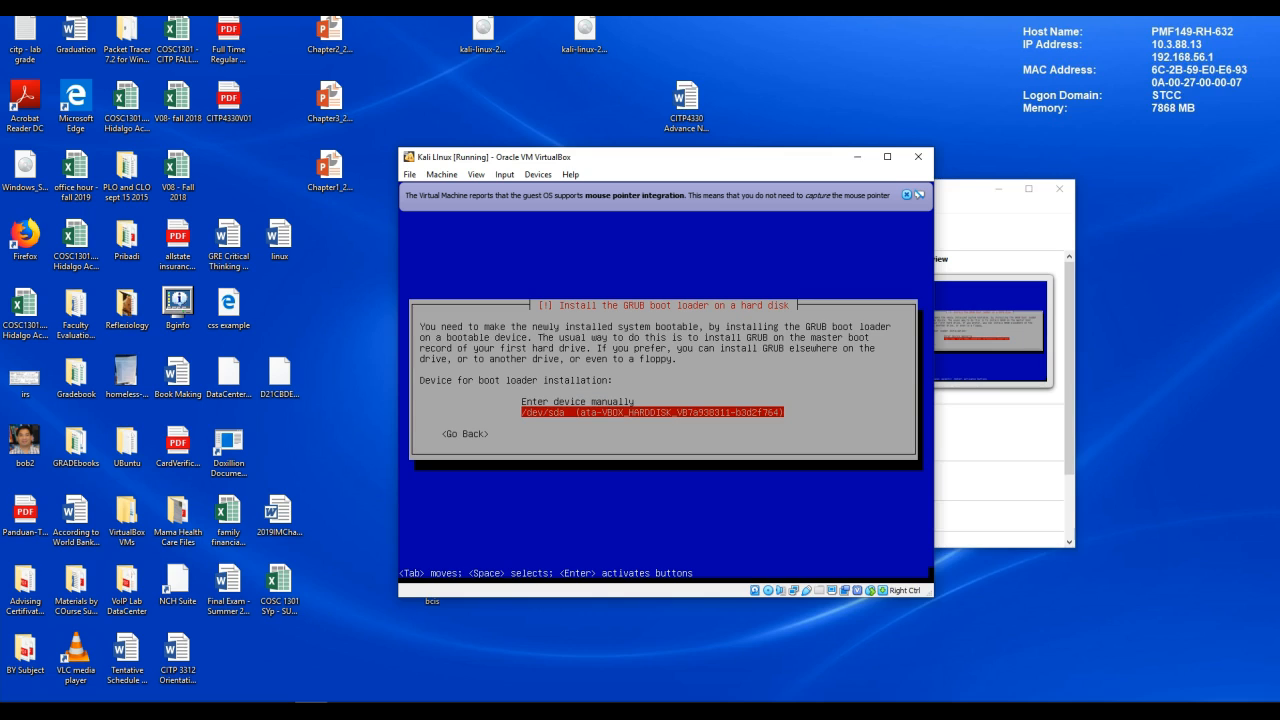
pyautogui.press('Return')
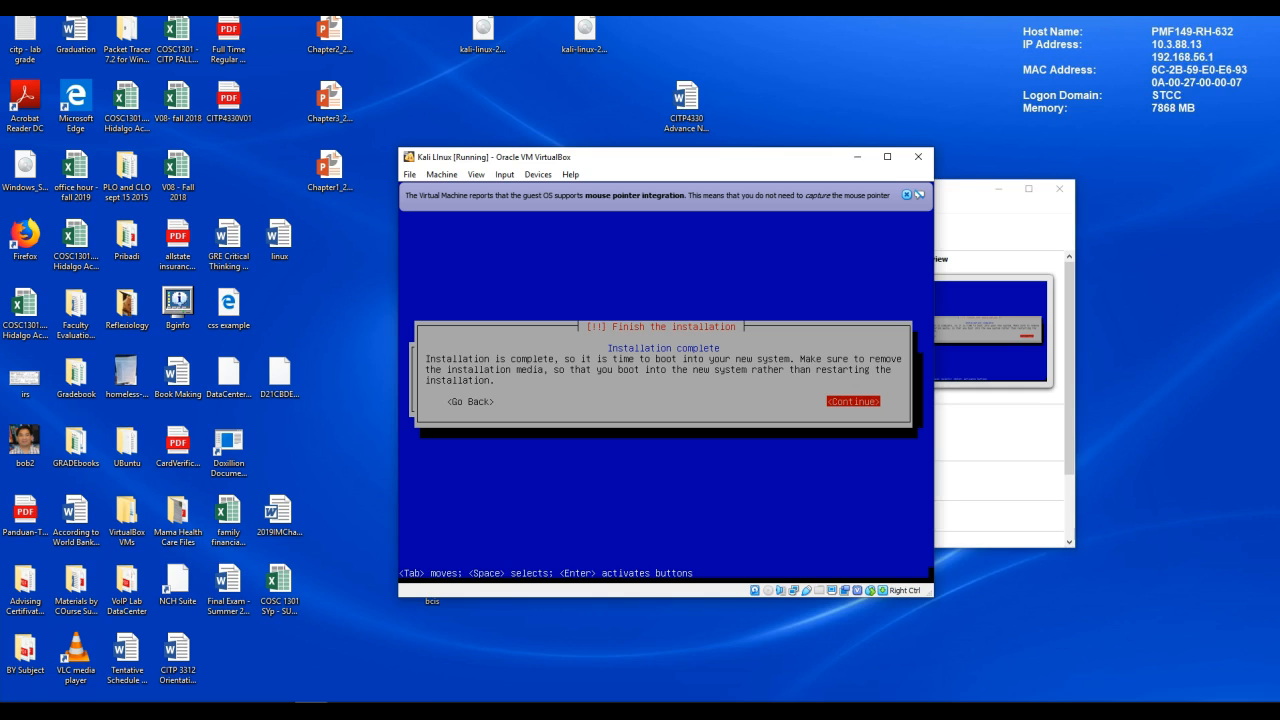
pyautogui.press('Return')
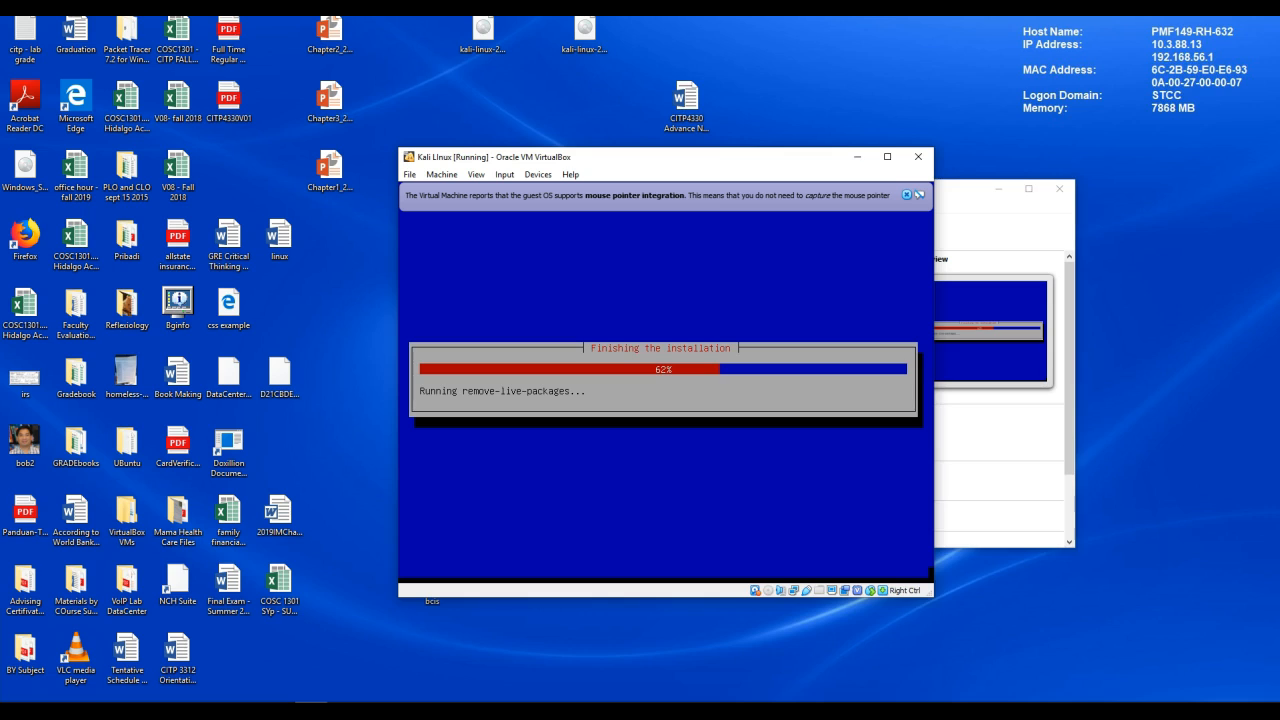